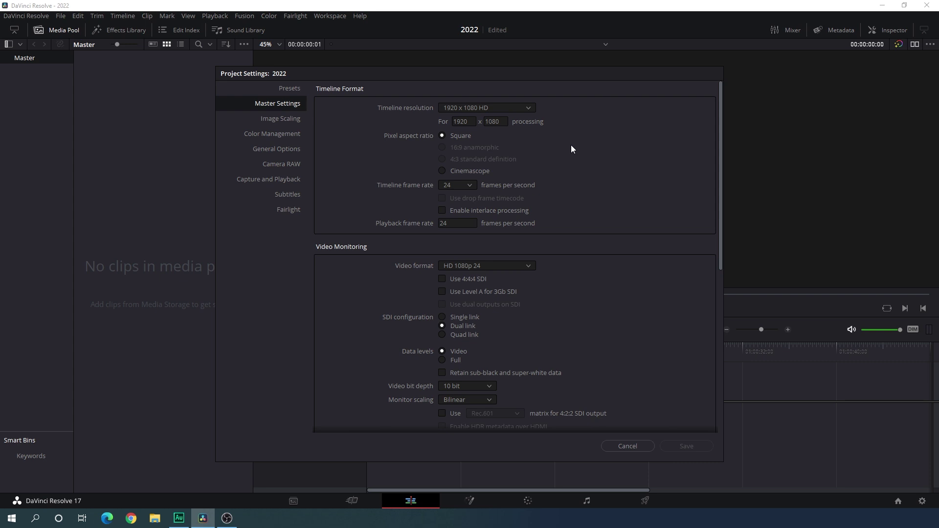
# - Set the timeline frame rate to 30 fps in Master Settings and save
pyautogui.click(472, 185)
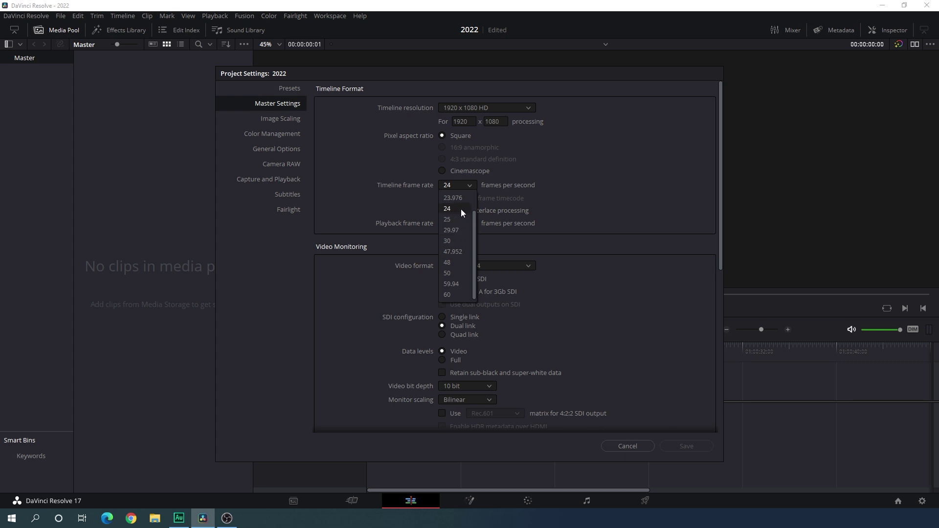
pyautogui.click(452, 241)
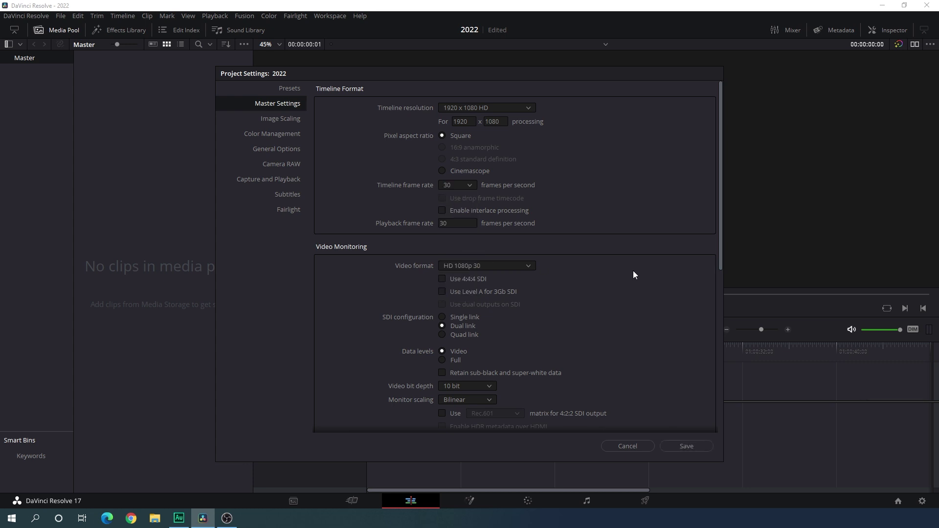
pyautogui.click(679, 446)
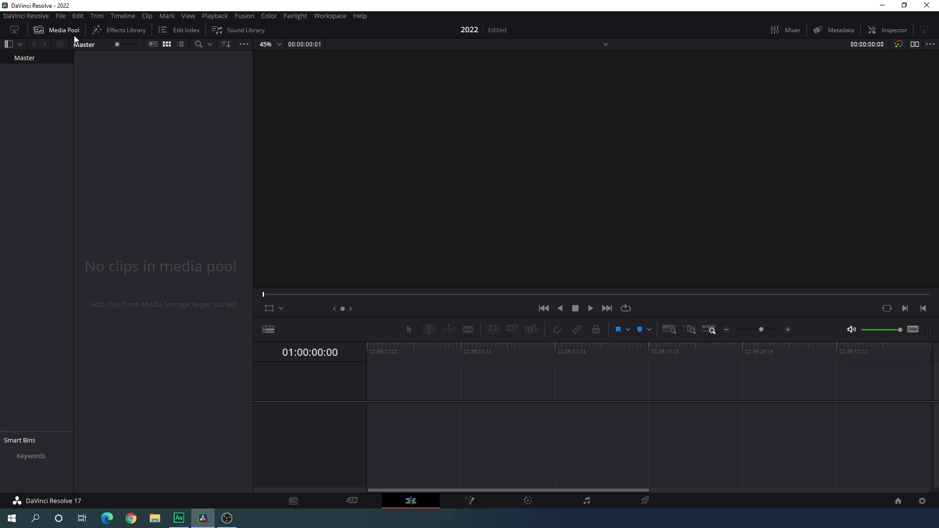
# - Create a 00:00:06:00 Fusion composition named 'Fusion' and drag it onto a new timeline
pyautogui.rightClick(152, 136)
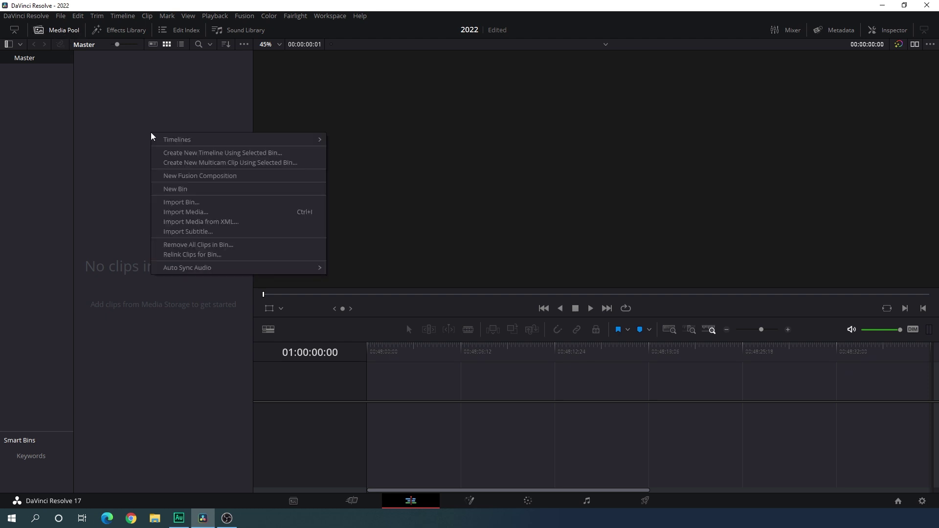
pyautogui.click(203, 177)
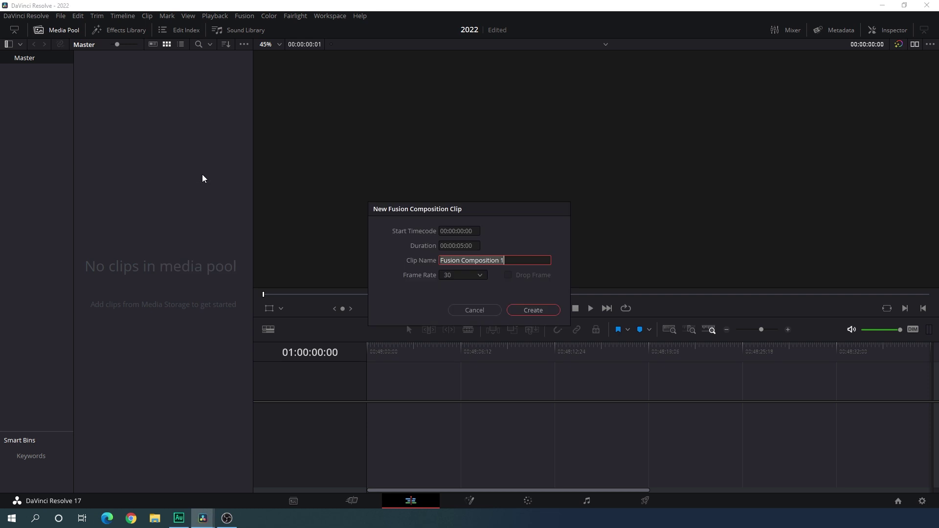
pyautogui.moveTo(503, 260); pyautogui.dragTo(462, 265)
pyautogui.press('BackSpace')
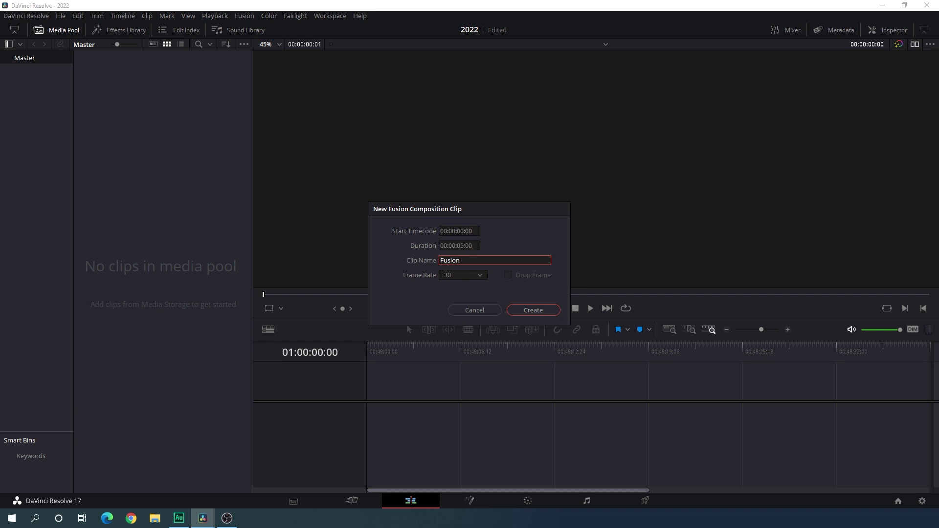
pyautogui.click(462, 246)
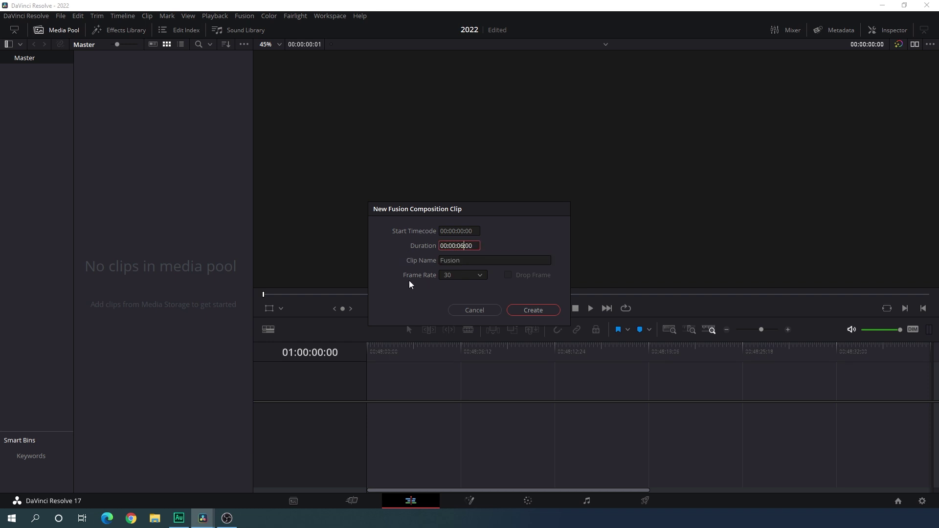
pyautogui.click(532, 311)
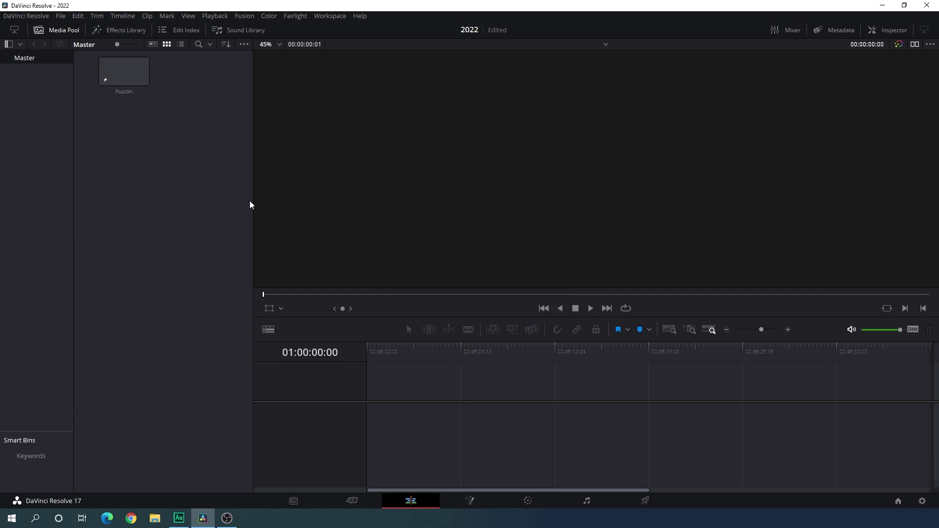
pyautogui.click(123, 77)
pyautogui.moveTo(122, 77); pyautogui.dragTo(372, 395)
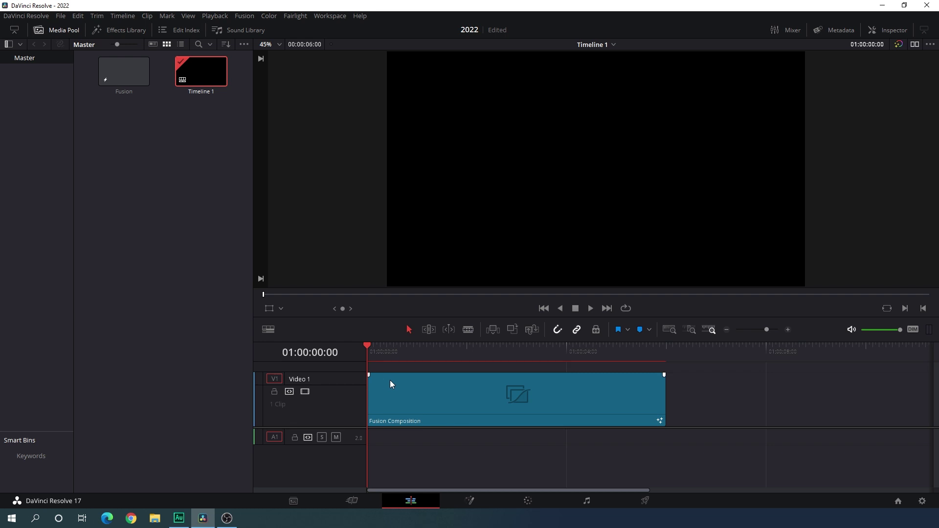
# - Open the clip on the Fusion page, move MediaOut1 lower right and enlarge the viewer
pyautogui.click(470, 501)
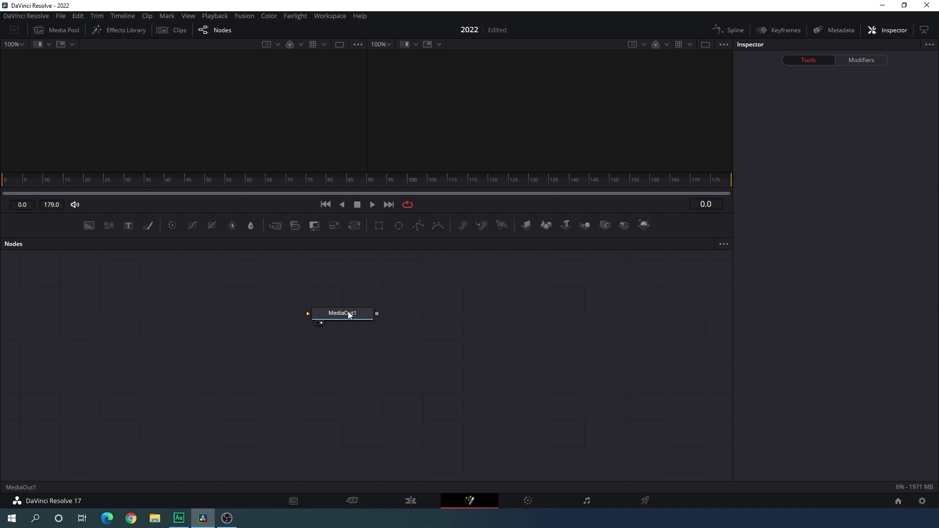
pyautogui.moveTo(347, 312); pyautogui.dragTo(670, 440)
pyautogui.click(671, 437)
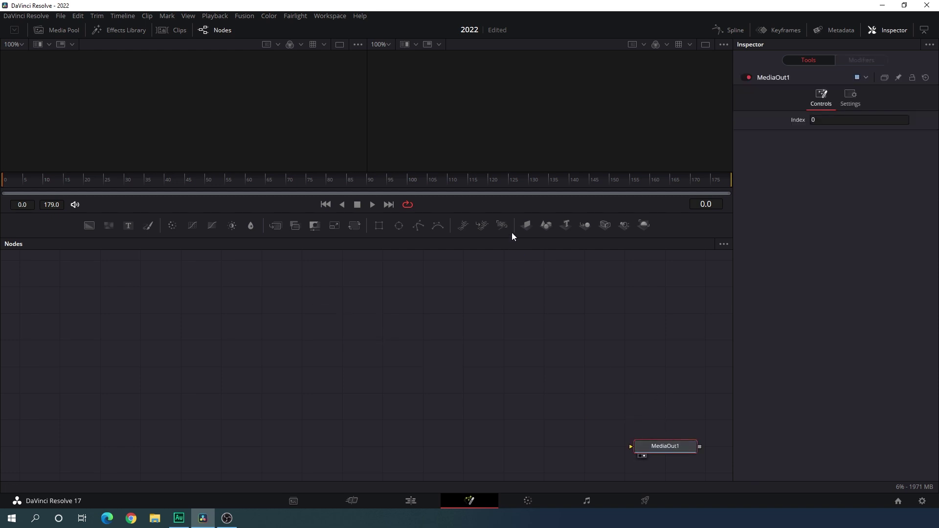
pyautogui.moveTo(508, 213); pyautogui.dragTo(503, 313)
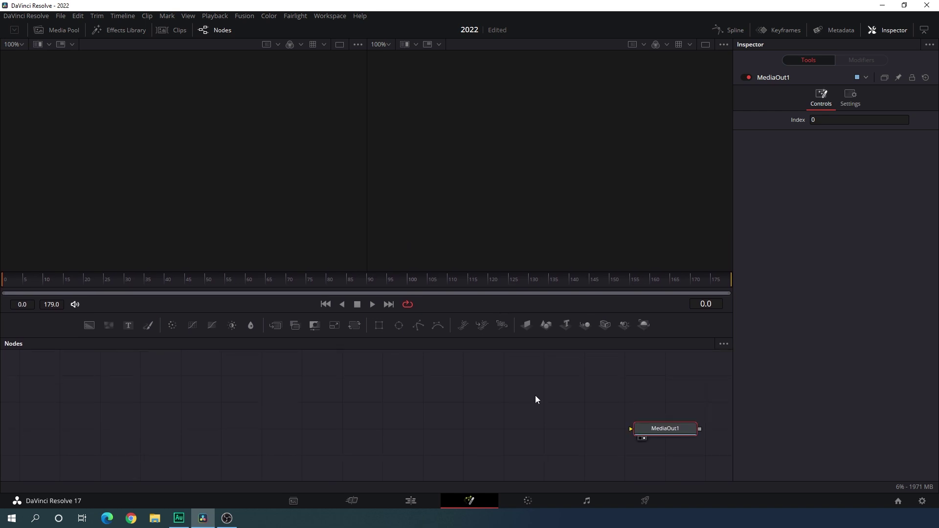
# - Switch to a single viewer and add a Background1 node level with MediaOut1
pyautogui.click(705, 44)
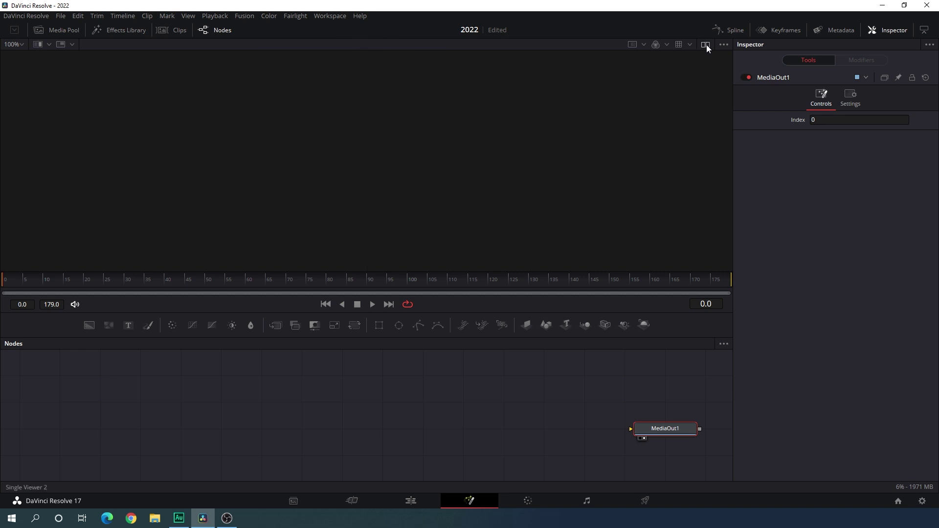
pyautogui.click(312, 385)
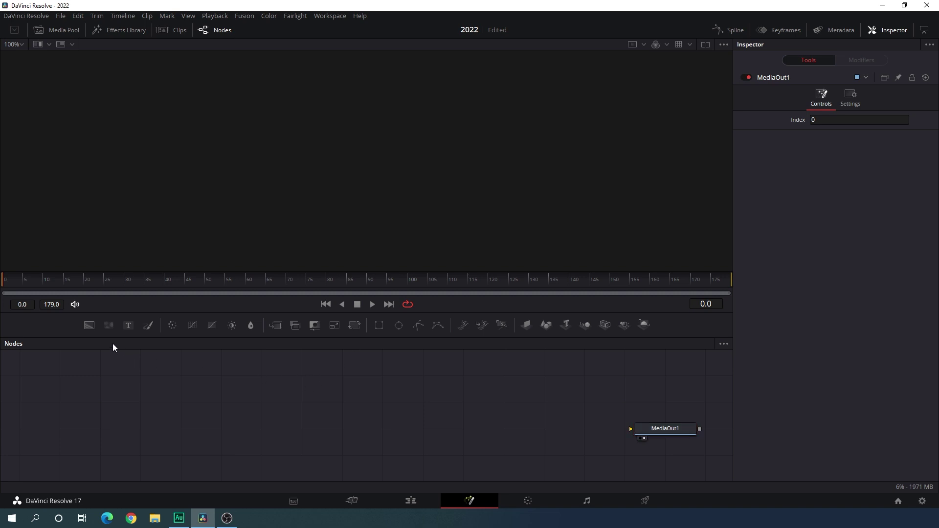
pyautogui.click(89, 325)
pyautogui.moveTo(314, 379); pyautogui.dragTo(296, 418)
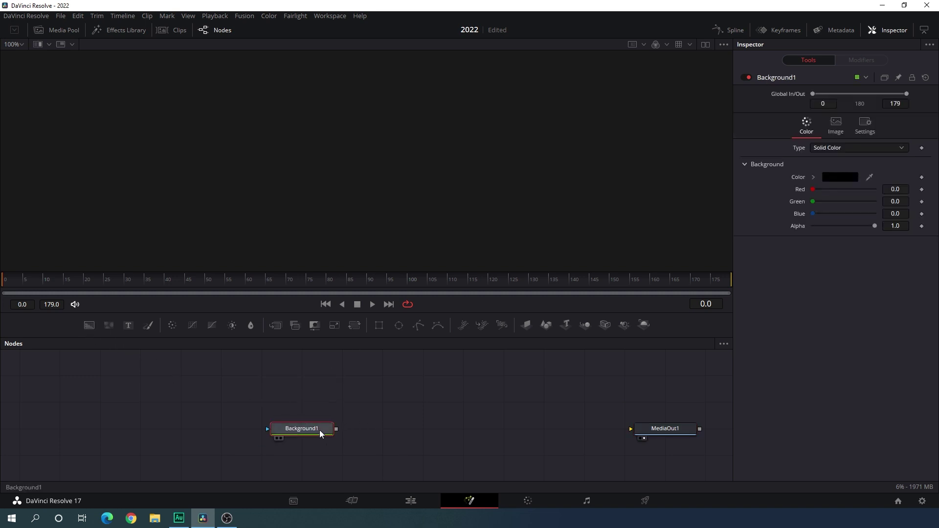
# - View Background1 and set its Type to Four Corner
pyautogui.press('1')
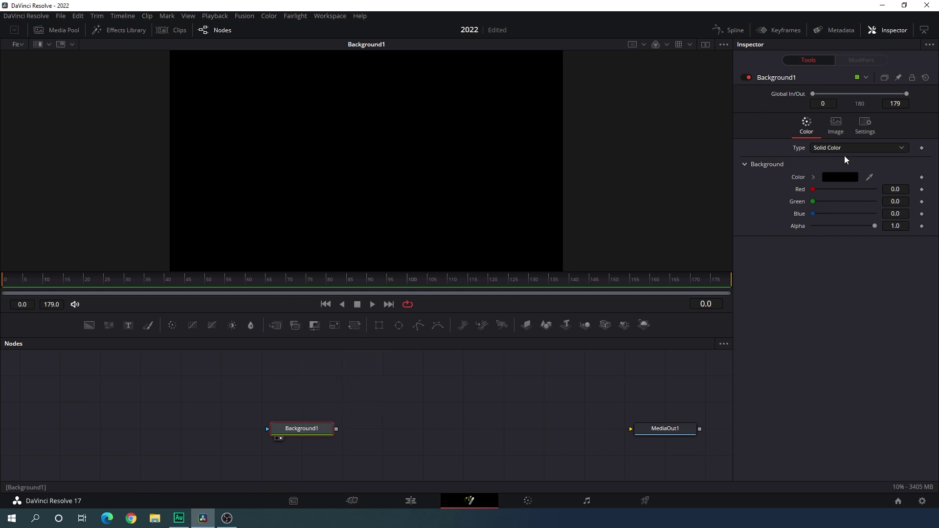
pyautogui.click(827, 148)
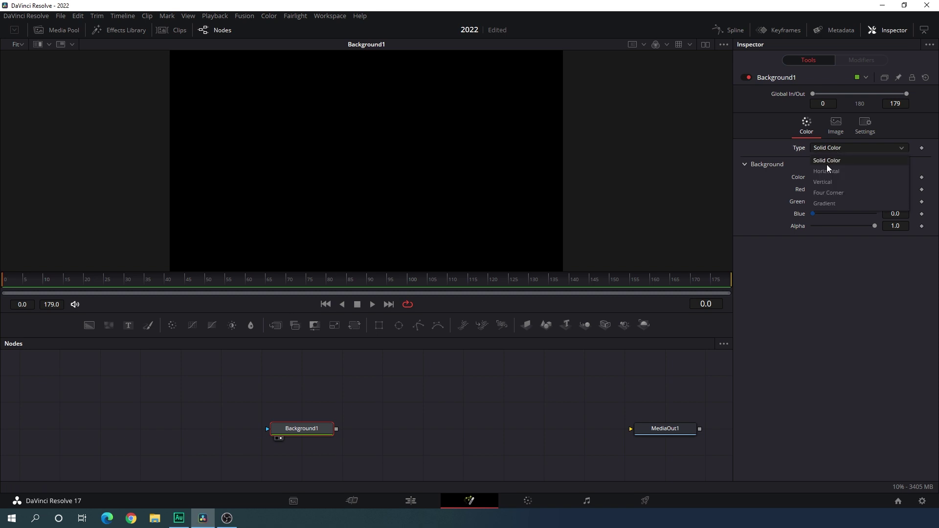
pyautogui.click(835, 192)
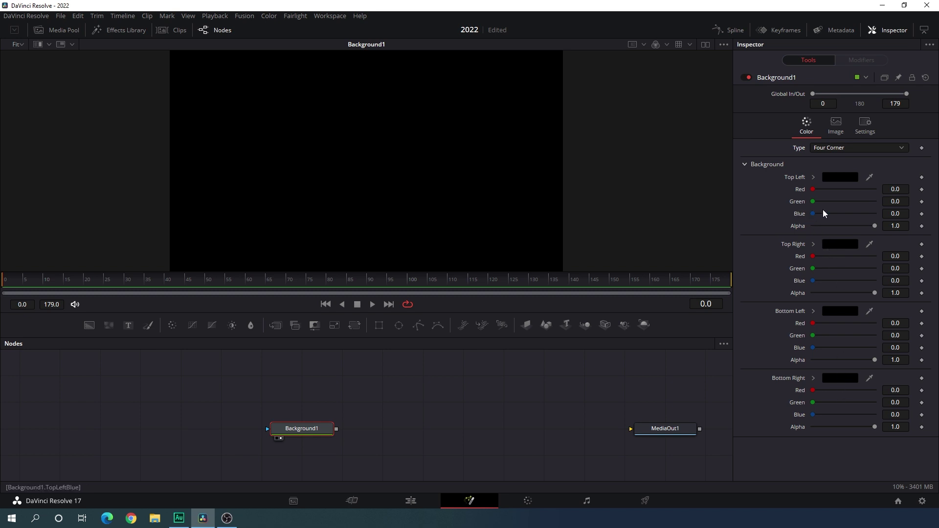
# - Colour the top-left corner pink and the bottom-right corner red
pyautogui.click(837, 183)
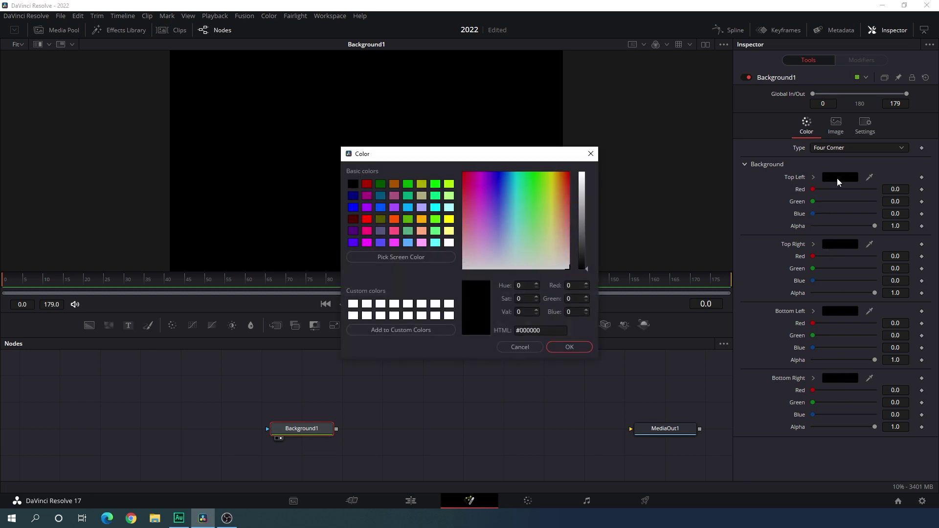
pyautogui.click(367, 231)
pyautogui.click(567, 348)
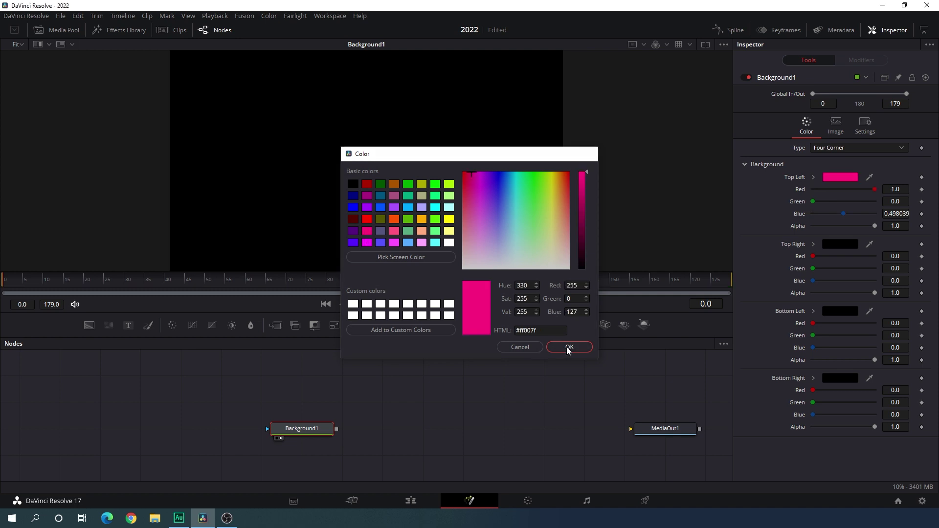
pyautogui.click(838, 383)
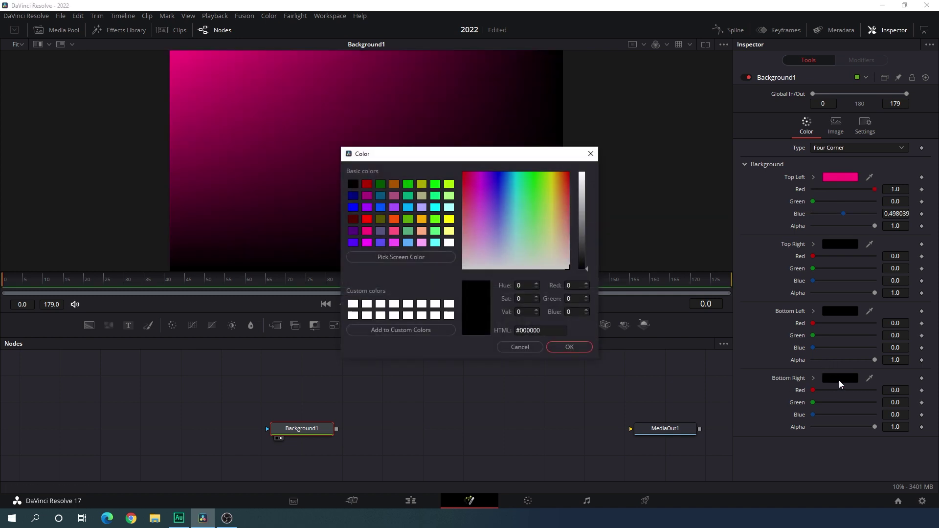
pyautogui.click(368, 220)
pyautogui.click(569, 347)
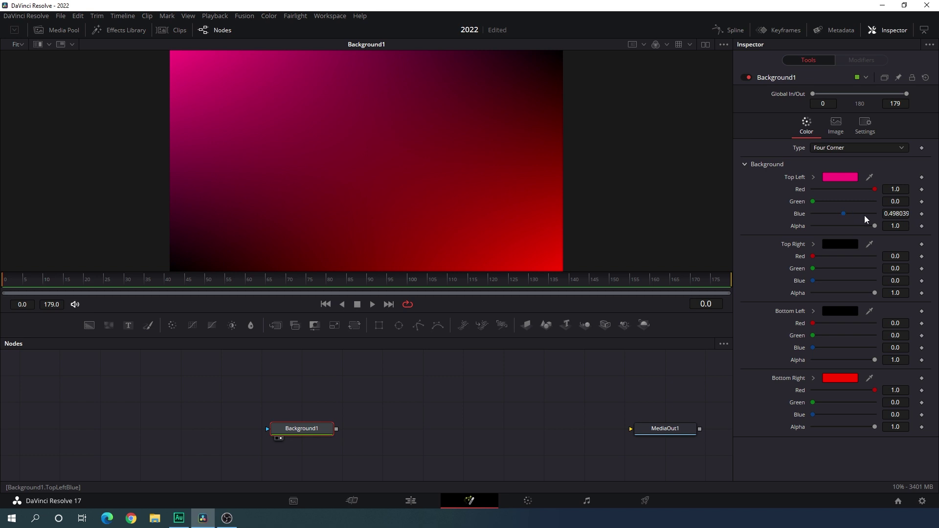
# - Set top-left Blue to 0.4 and darken bottom-right Red to 0.315
pyautogui.click(892, 214)
pyautogui.write('0.4')
pyautogui.press('Return')
pyautogui.moveTo(873, 392); pyautogui.dragTo(832, 398)
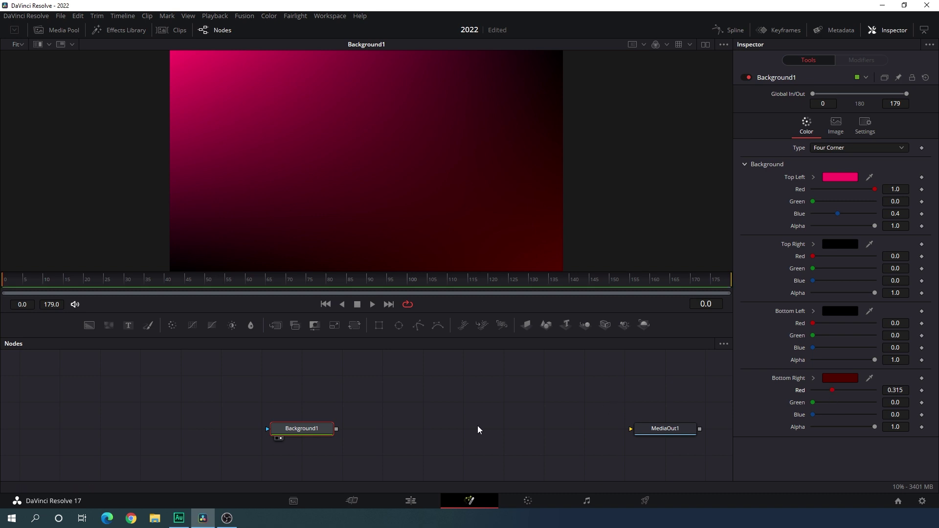
pyautogui.click(431, 421)
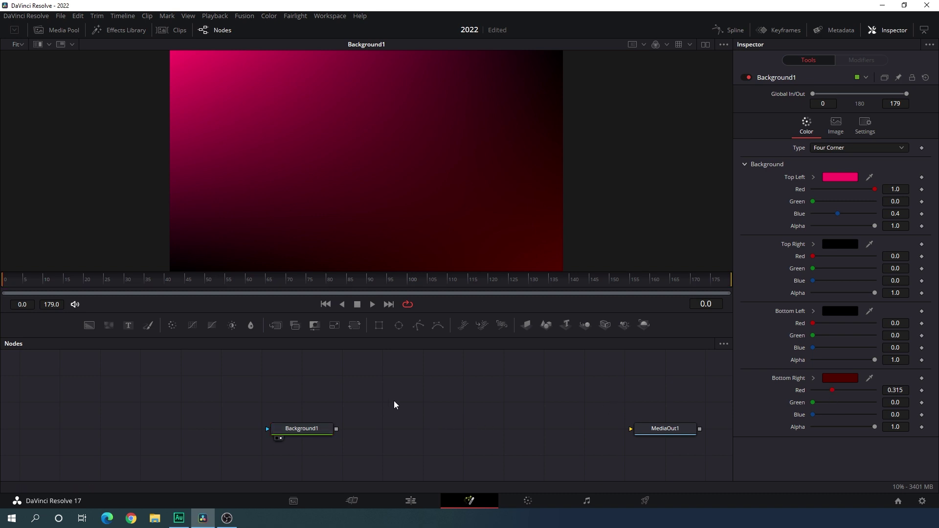
# - Add a Text1 node reading 'MERRY' / 'CHRISTMAS' on two lines in Gobold Bold
pyautogui.click(131, 329)
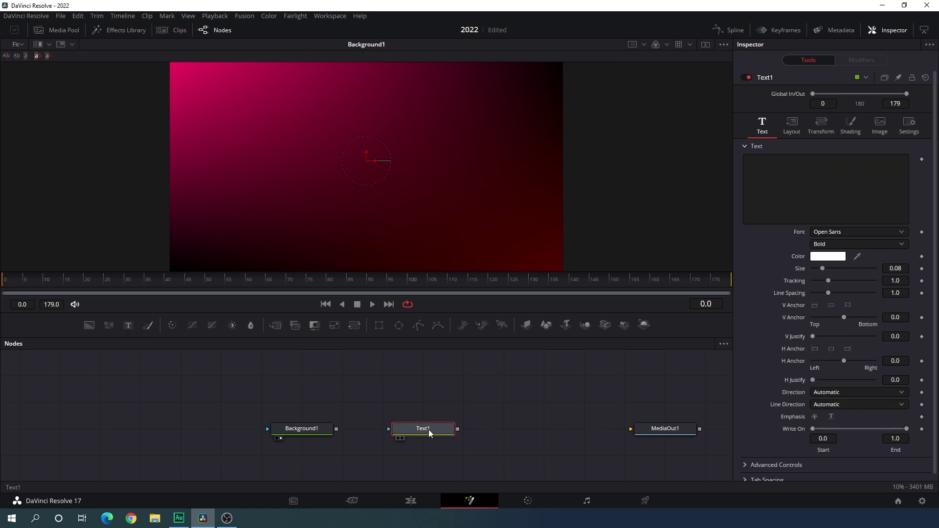
pyautogui.moveTo(430, 431); pyautogui.dragTo(409, 132)
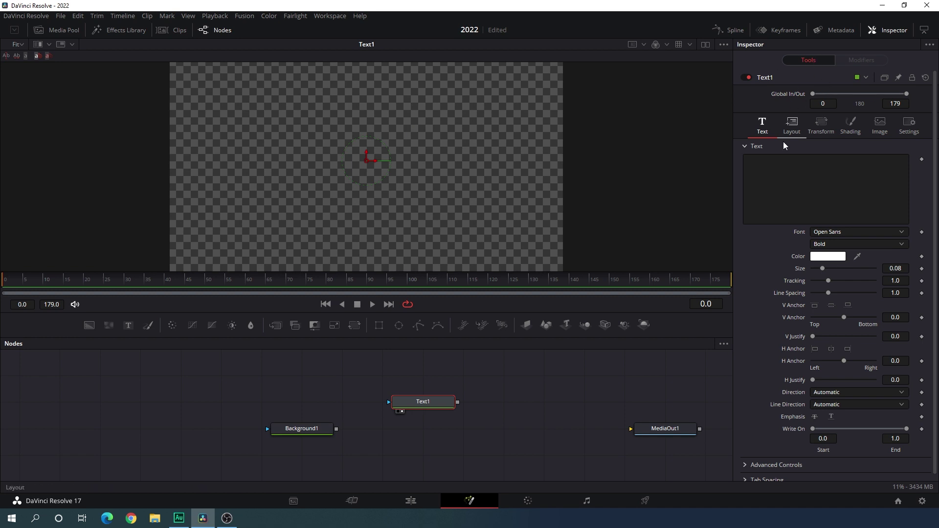
pyautogui.click(794, 191)
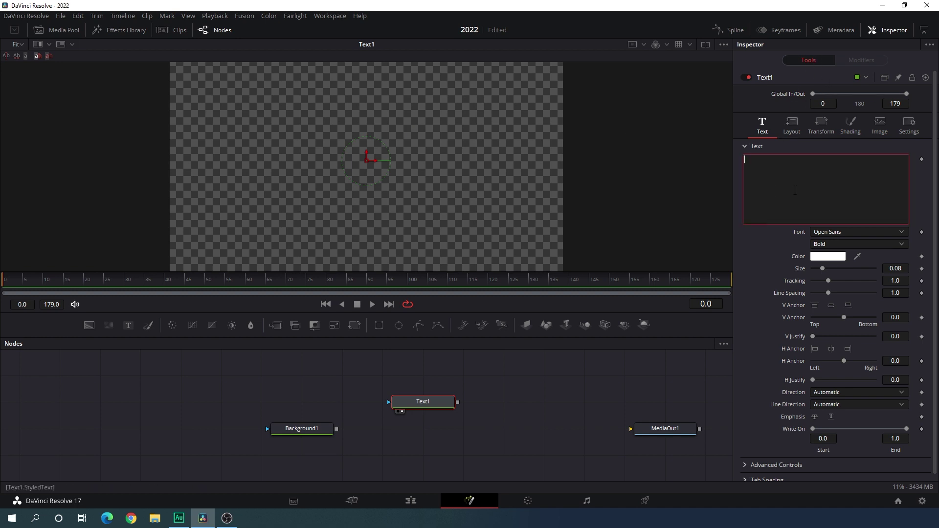
pyautogui.write('MERRY')
pyautogui.press('Return')
pyautogui.write('CHRISTMAS')
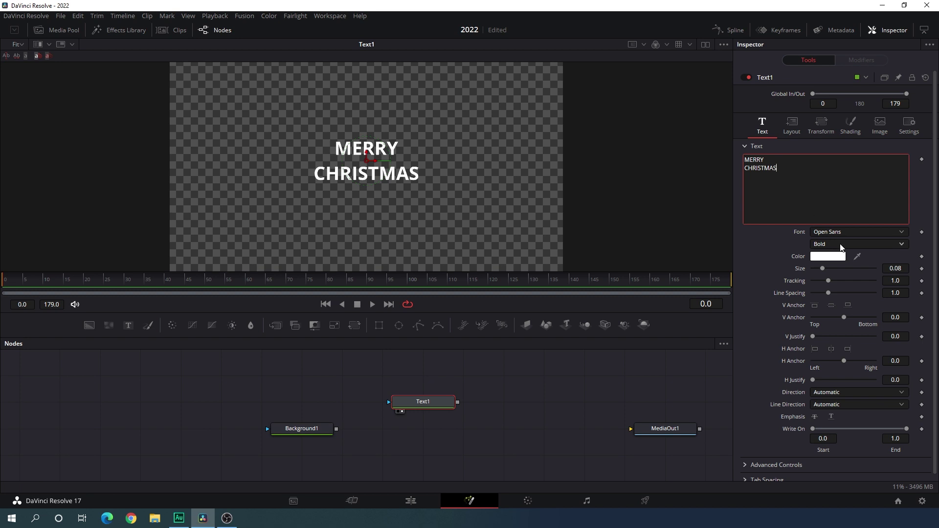
pyautogui.click(841, 233)
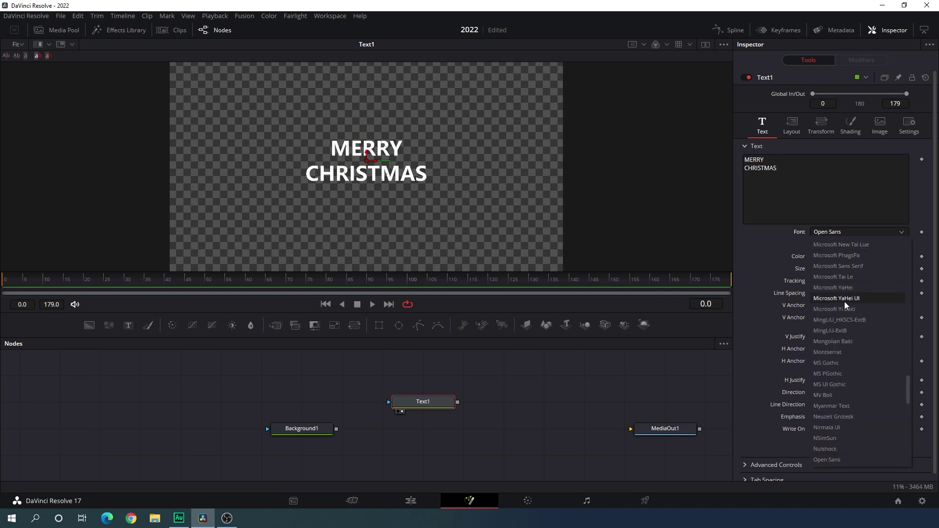
pyautogui.scroll(20, 845, 305)
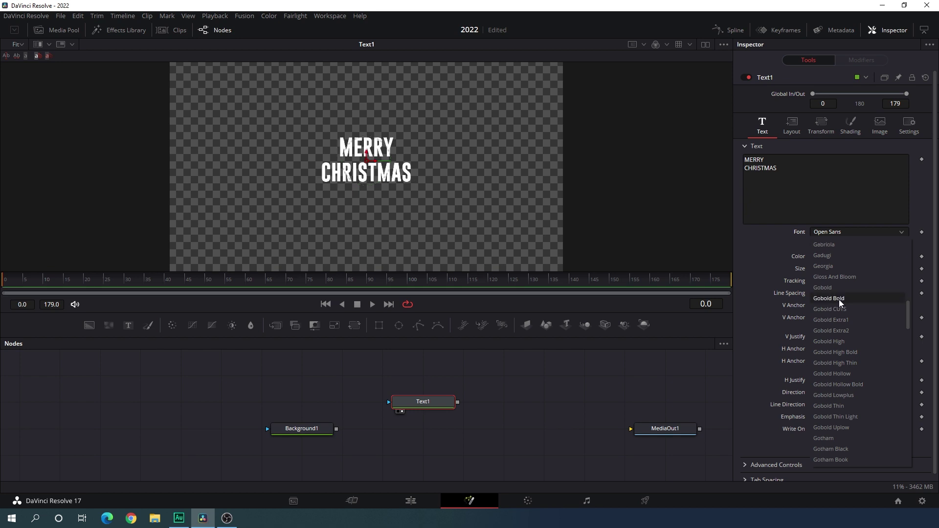
pyautogui.click(840, 299)
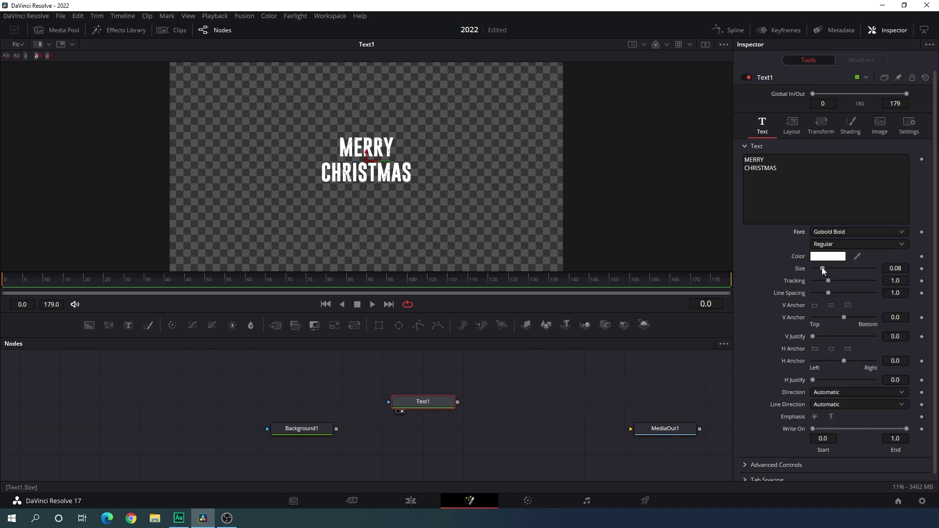
# - Set the text Size to 0.22 and Line Spacing to 0.85
pyautogui.moveTo(823, 270); pyautogui.dragTo(842, 275)
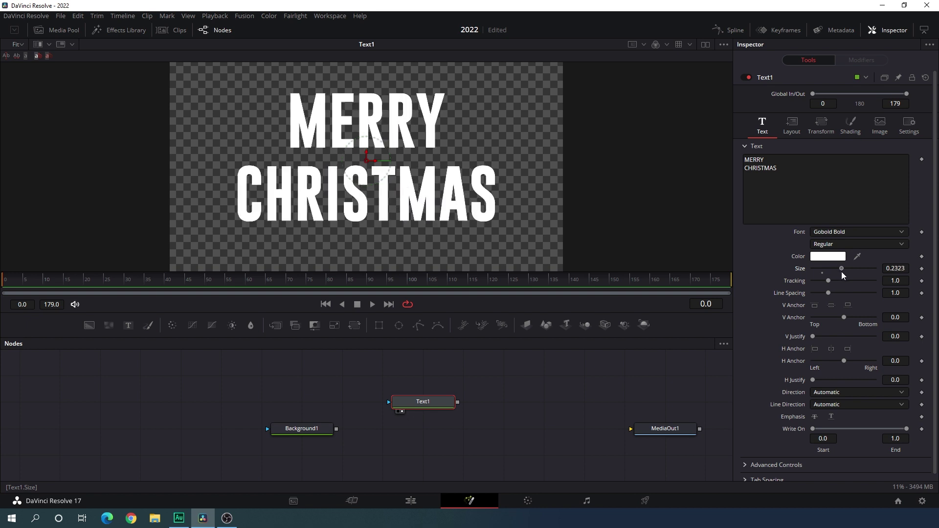
pyautogui.click(903, 268)
pyautogui.write('0.22')
pyautogui.press('Tab')
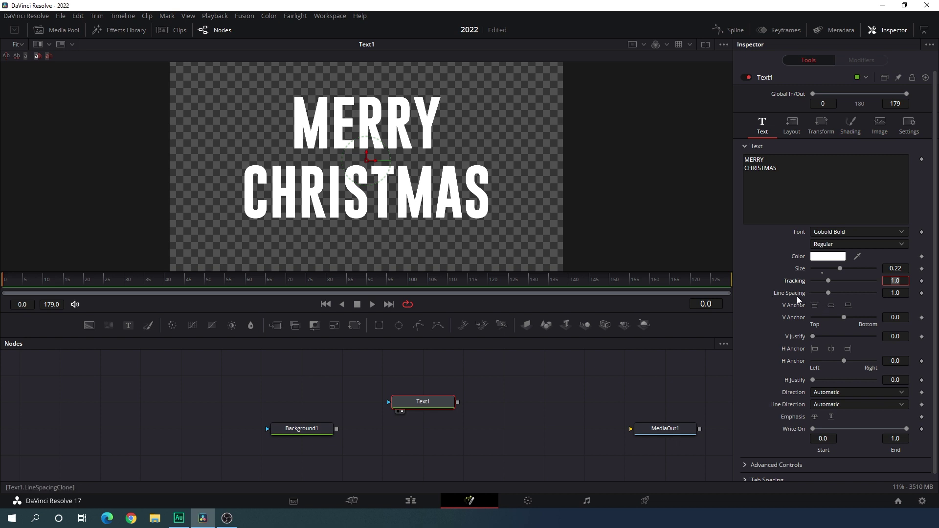
pyautogui.moveTo(828, 295); pyautogui.dragTo(808, 299)
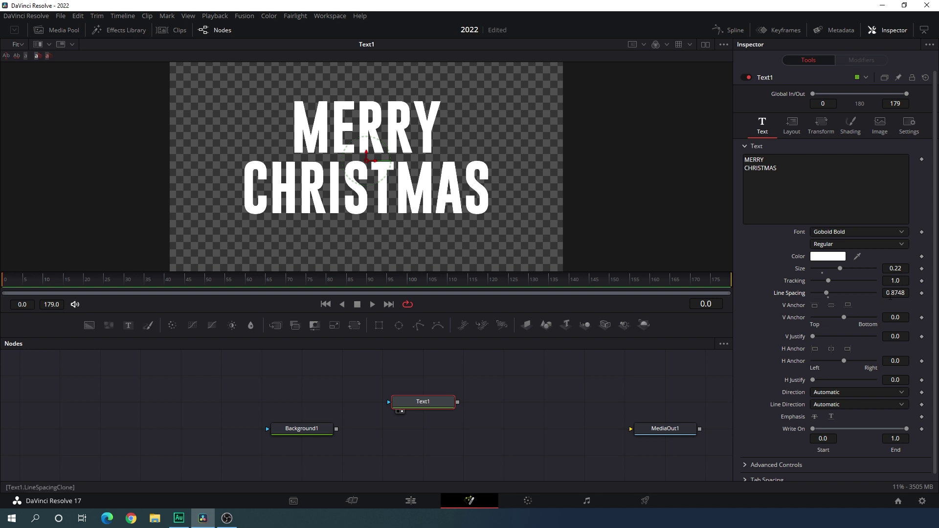
pyautogui.click(903, 292)
pyautogui.write('0.85')
pyautogui.press('Tab')
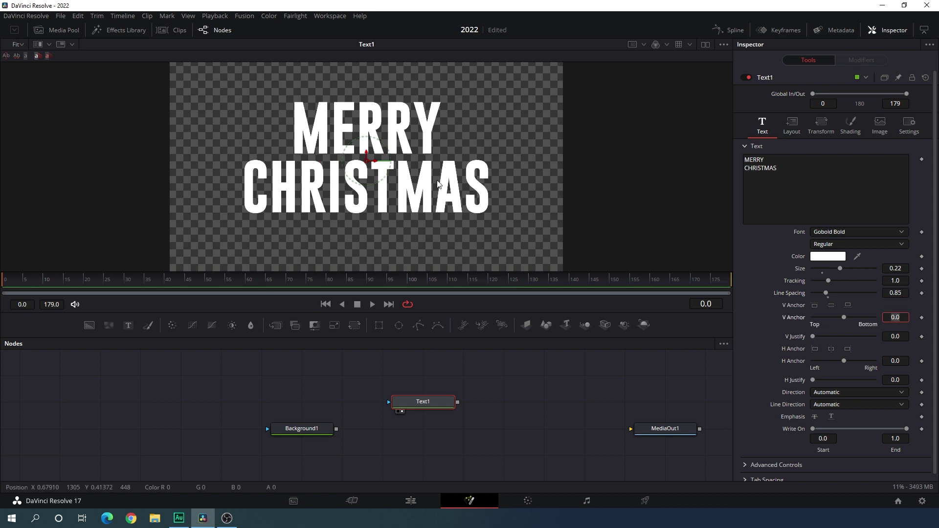
# - Show viewer guides and move the title down to the frame's vertical centre
pyautogui.rightClick(365, 89)
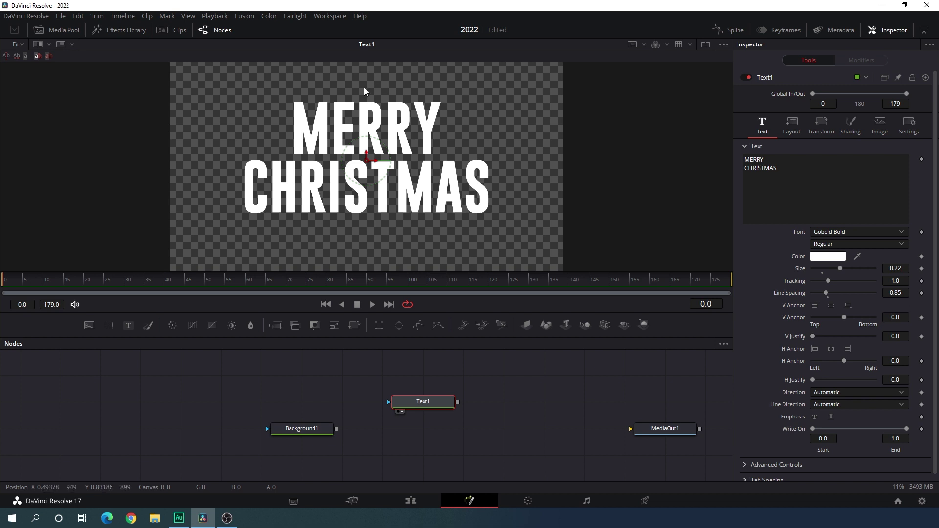
pyautogui.moveTo(390, 117)
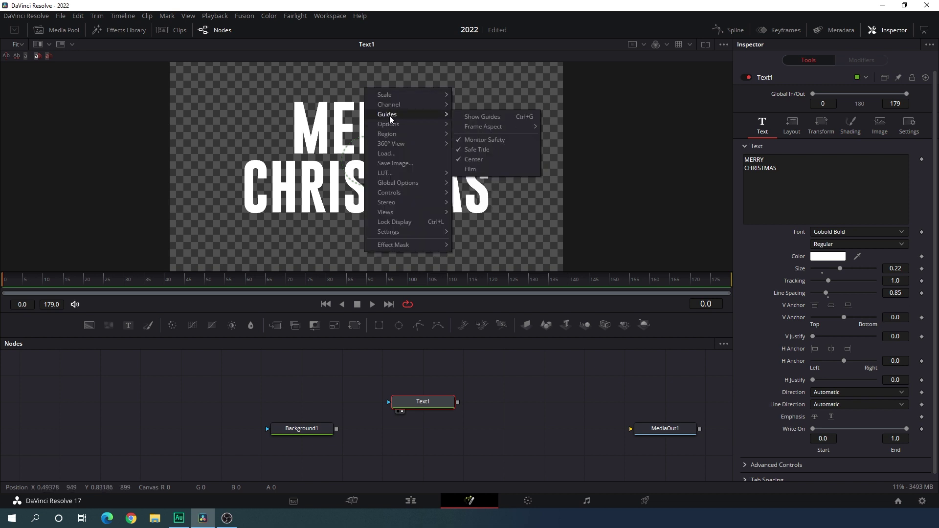
pyautogui.click(483, 118)
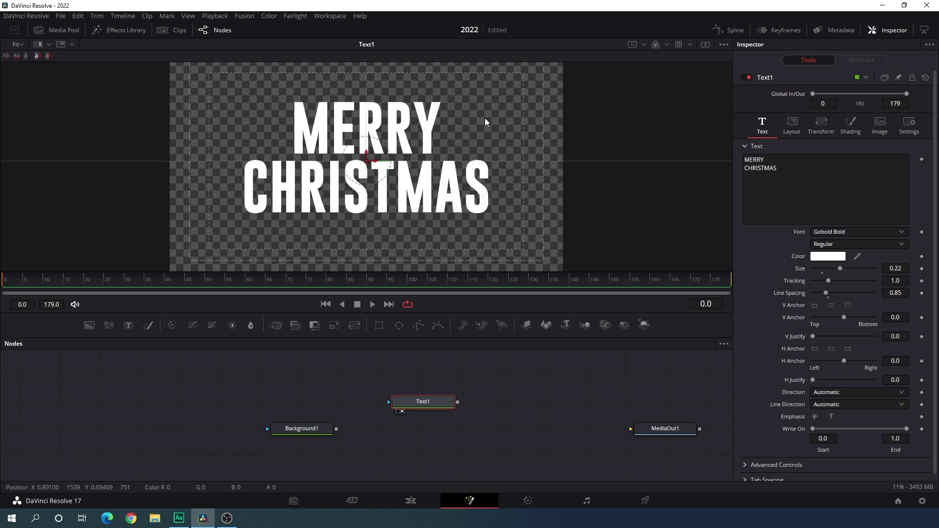
pyautogui.keyDown('ctrl'); pyautogui.scroll(3, 385, 139); pyautogui.keyUp('ctrl')
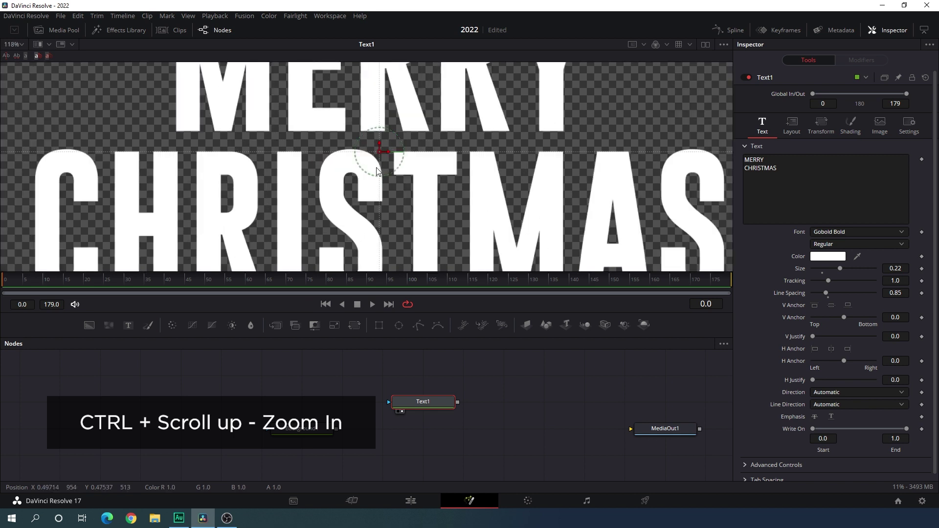
pyautogui.moveTo(380, 147); pyautogui.dragTo(380, 157)
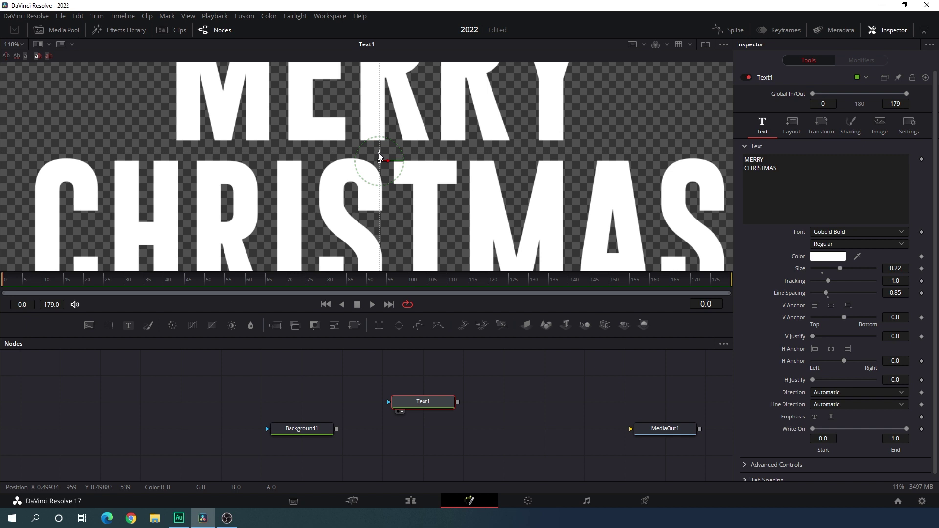
pyautogui.click(14, 44)
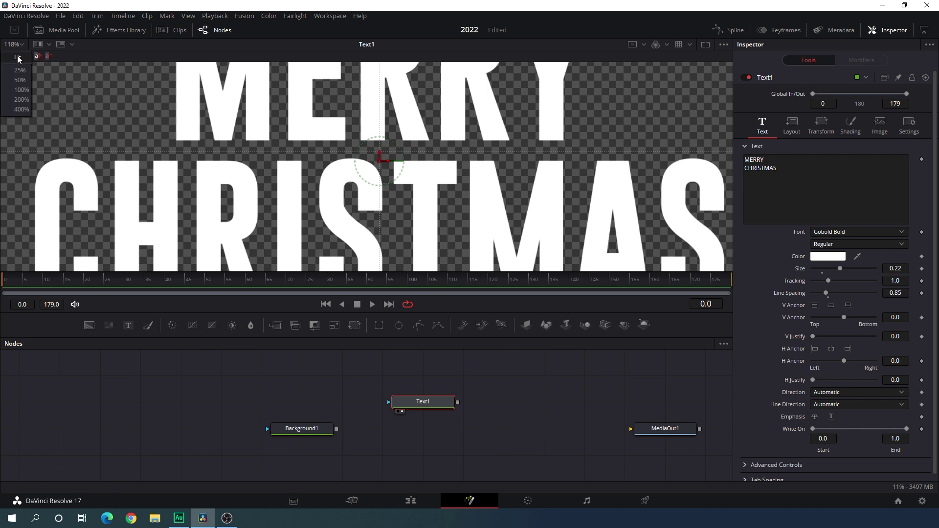
pyautogui.click(17, 57)
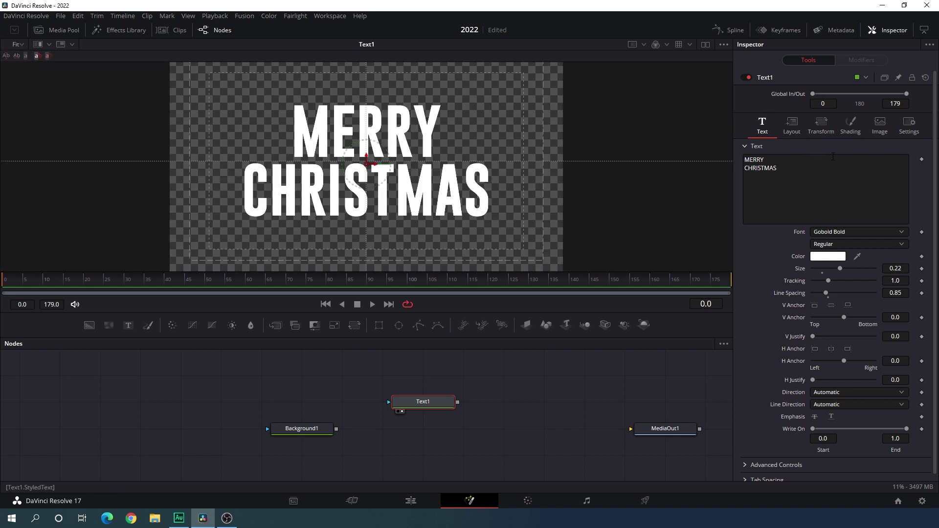
# - Give the text a Shear X of -0.25 in the Transform settings
pyautogui.click(823, 133)
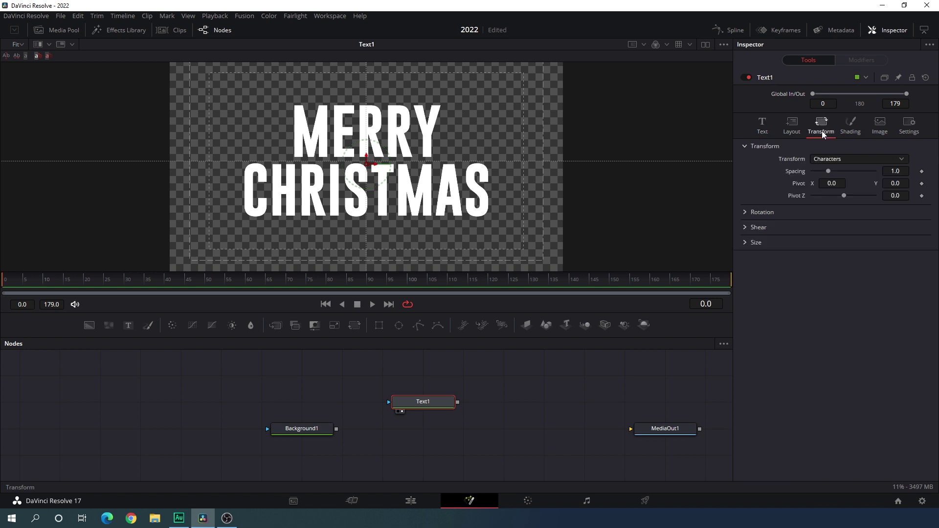
pyautogui.click(746, 231)
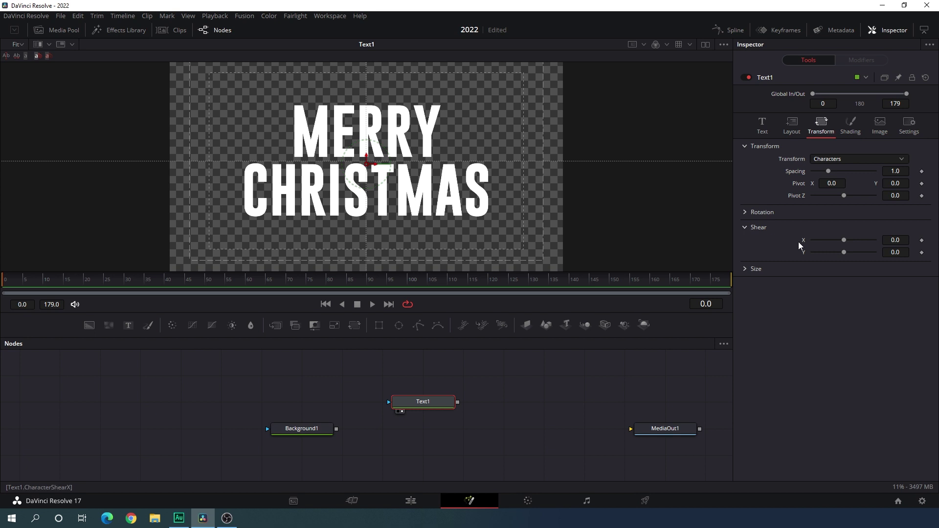
pyautogui.moveTo(843, 240); pyautogui.dragTo(838, 243)
pyautogui.click(889, 240)
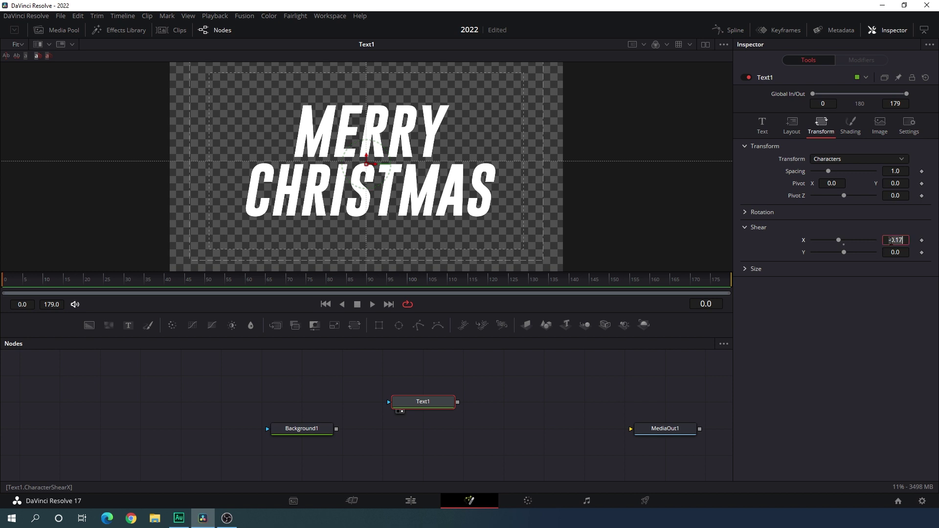
pyautogui.press('BackSpace')
pyautogui.write('-0.25')
pyautogui.press('Tab')
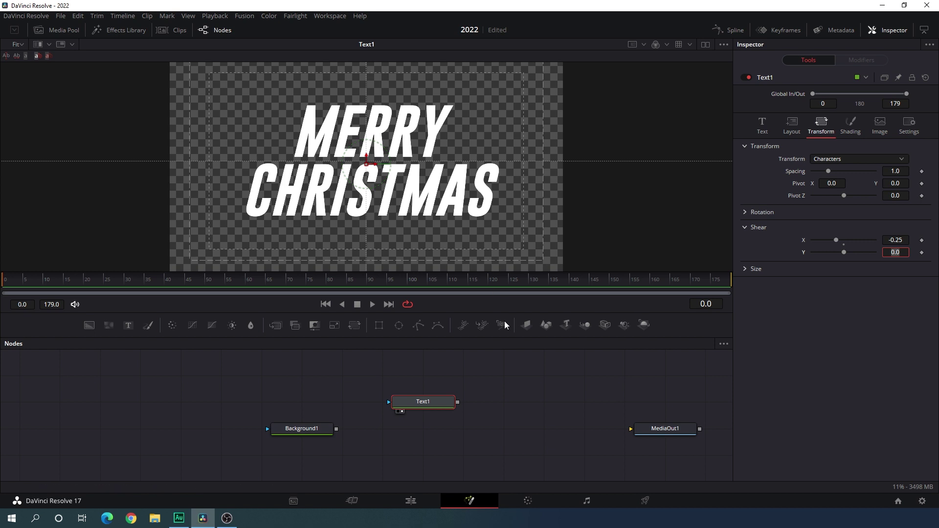
# - Raise the Text1 node in the graph and add a Merge node
pyautogui.moveTo(430, 406); pyautogui.dragTo(431, 380)
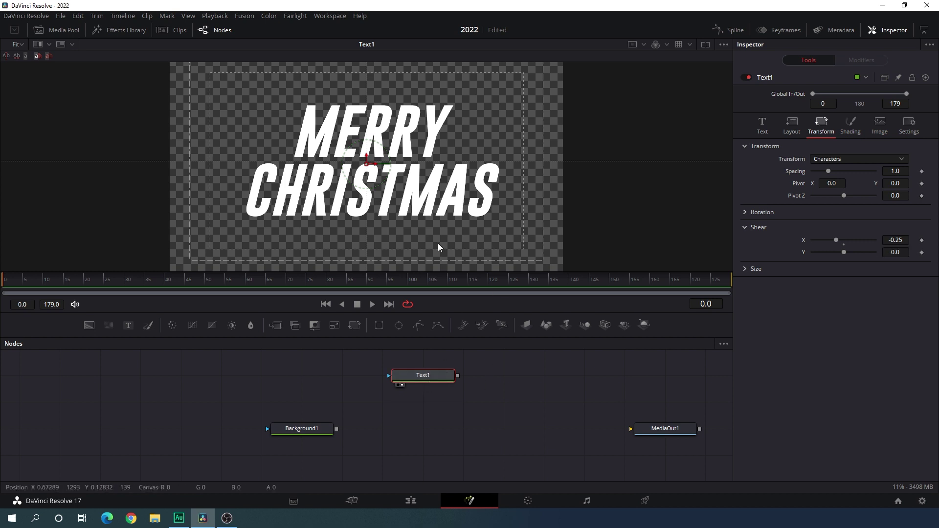
pyautogui.click(420, 406)
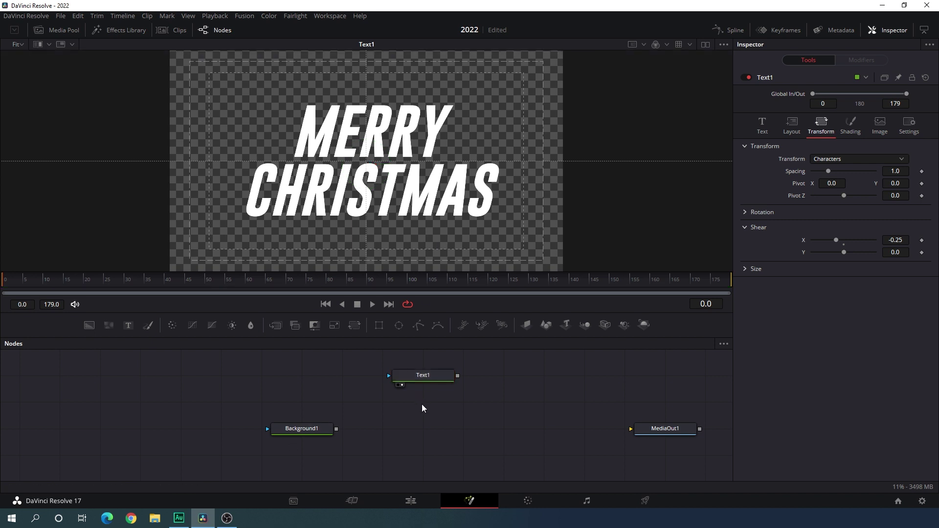
pyautogui.moveTo(277, 330); pyautogui.dragTo(460, 428)
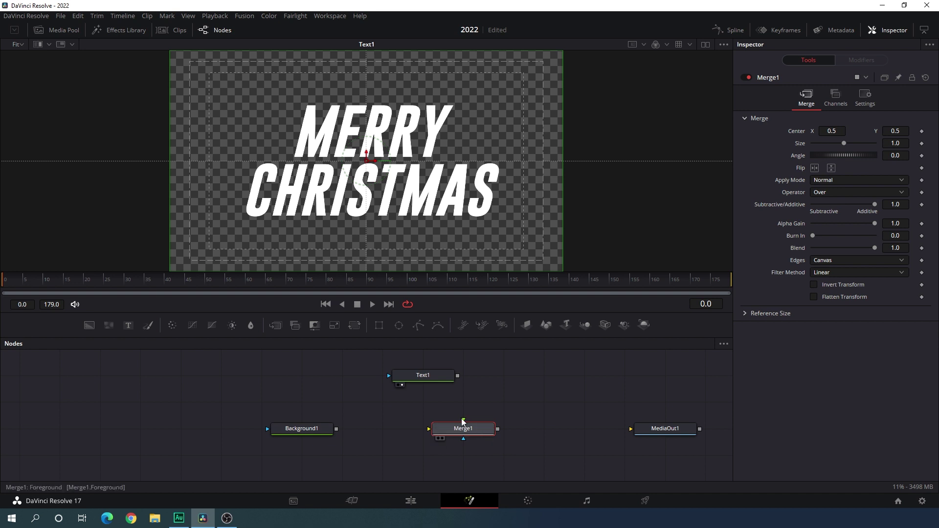
# - Wire Background1 to Merge1's background and Text1 to its foreground, then view Merge1
pyautogui.moveTo(430, 434); pyautogui.dragTo(386, 412)
pyautogui.moveTo(429, 430); pyautogui.dragTo(314, 429)
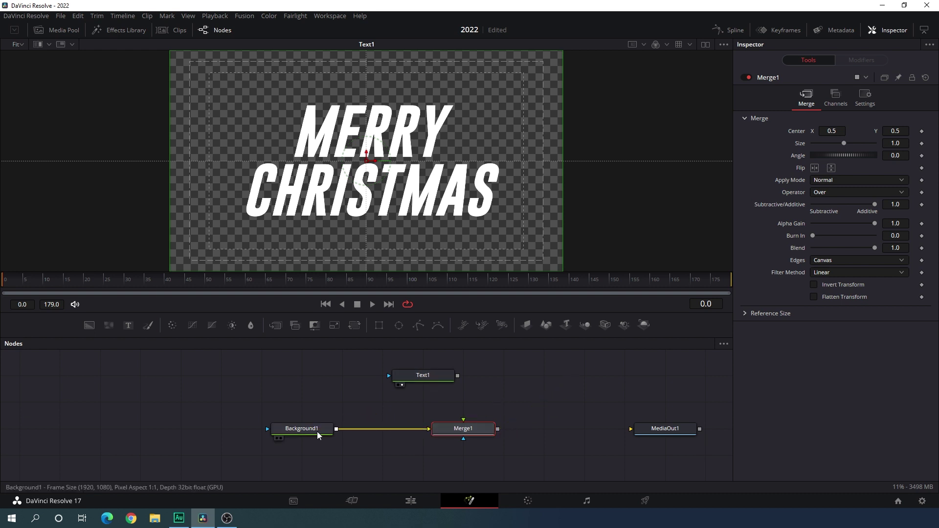
pyautogui.moveTo(465, 414); pyautogui.dragTo(424, 385)
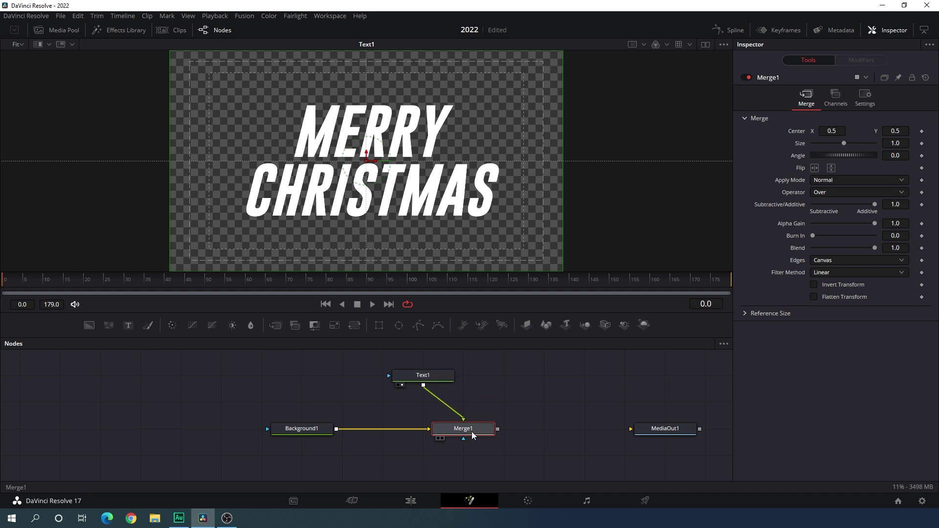
pyautogui.press('1')
pyautogui.moveTo(481, 430); pyautogui.dragTo(420, 435)
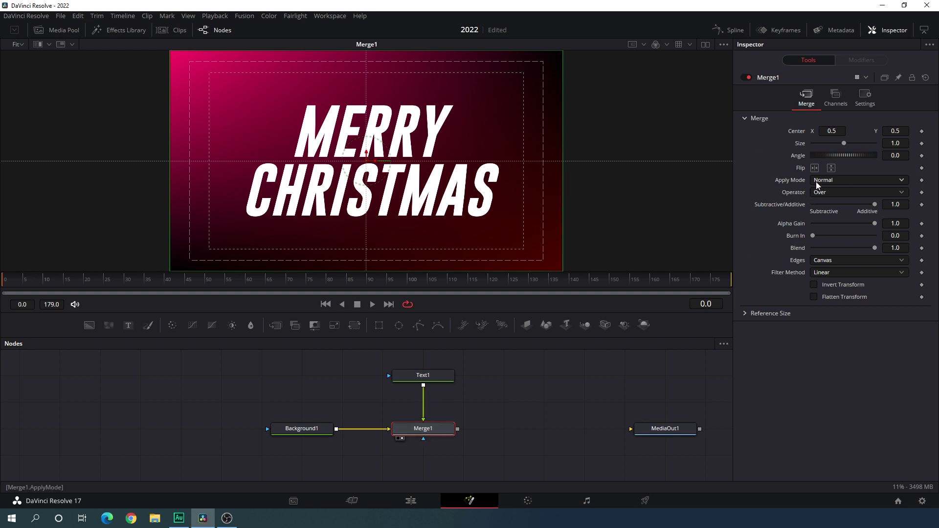
# - Set Merge1's Apply Mode to Soft Light with a 0.5 Blend
pyautogui.click(835, 181)
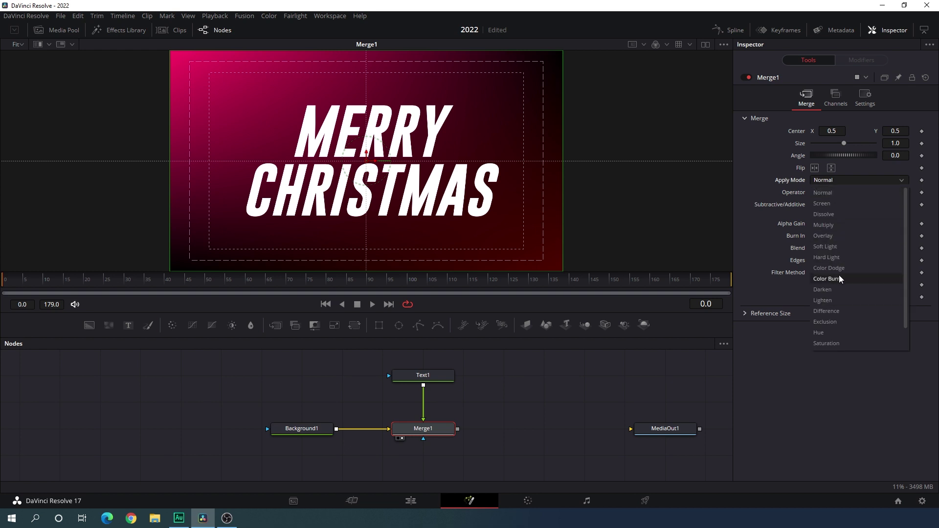
pyautogui.click(839, 249)
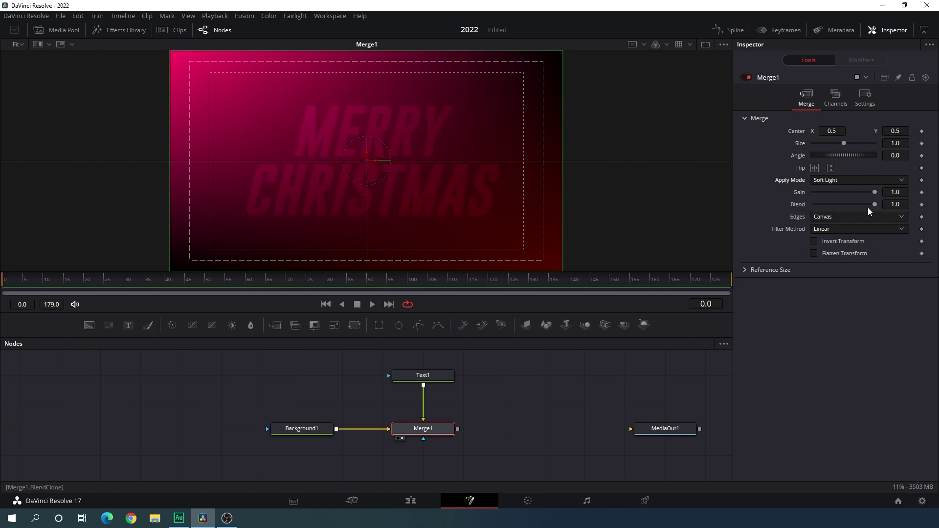
pyautogui.moveTo(874, 205); pyautogui.dragTo(840, 204)
pyautogui.click(895, 205)
pyautogui.write('0.5')
pyautogui.press('Tab')
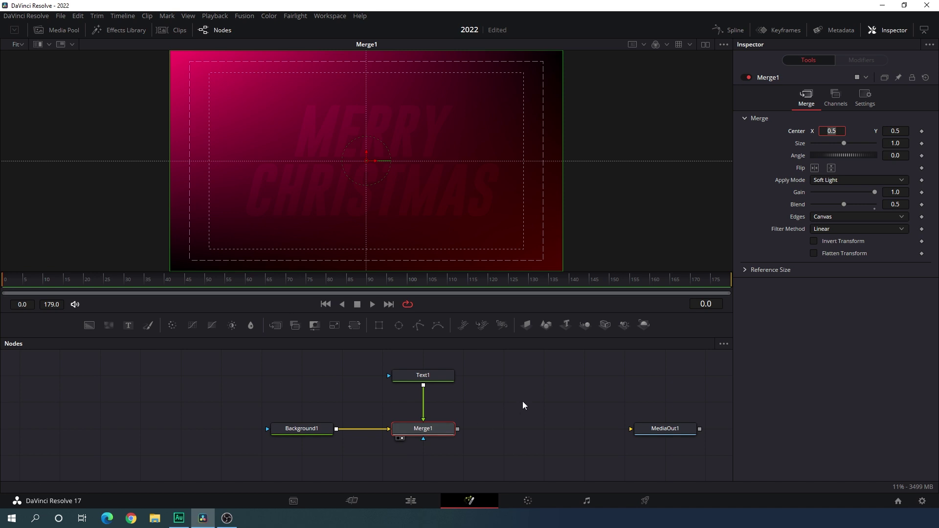
pyautogui.click(439, 377)
# - Insert a Transform node after Text1 and rename it Scale
pyautogui.moveTo(490, 386); pyautogui.dragTo(468, 395)
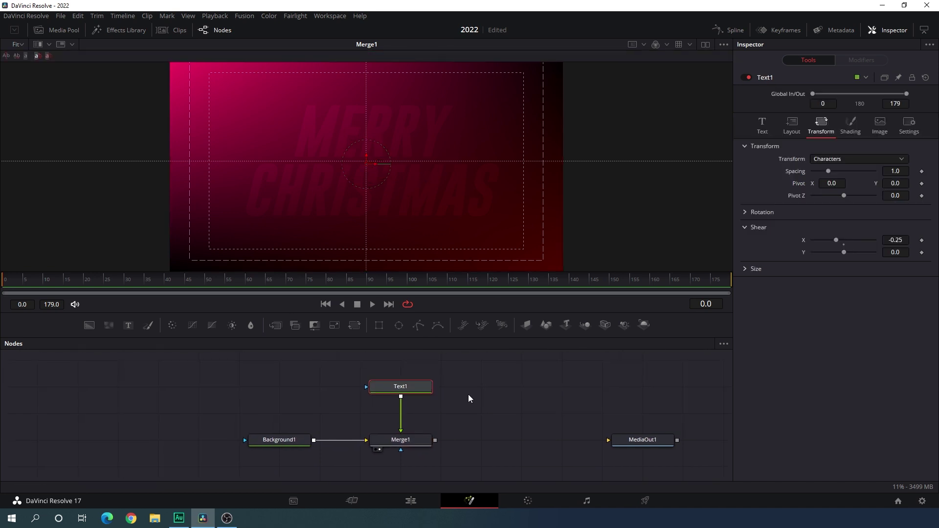
pyautogui.click(357, 327)
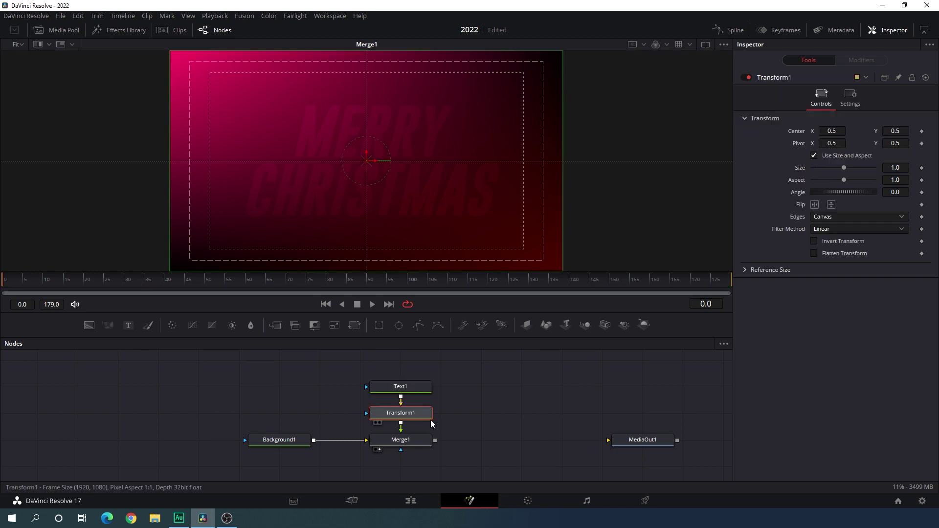
pyautogui.moveTo(459, 382); pyautogui.dragTo(505, 364)
pyautogui.click(424, 364)
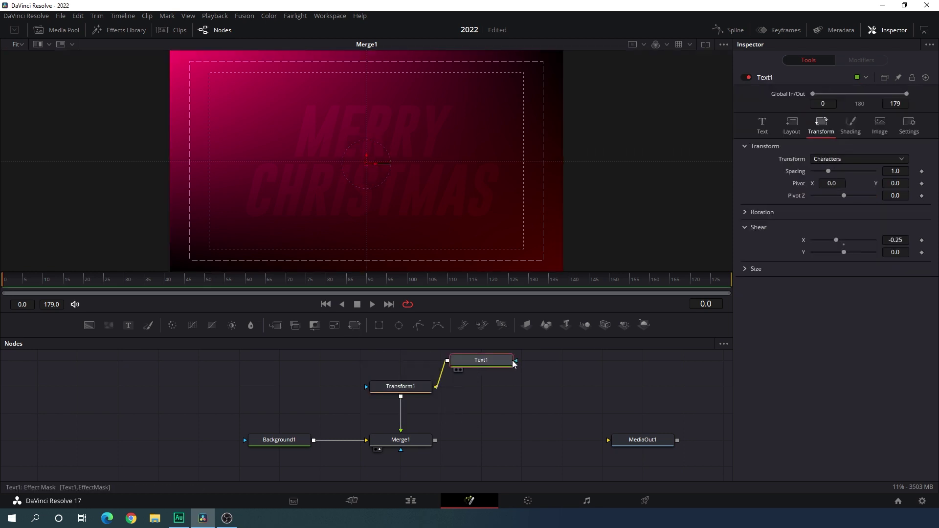
pyautogui.click(412, 389)
pyautogui.press('F2')
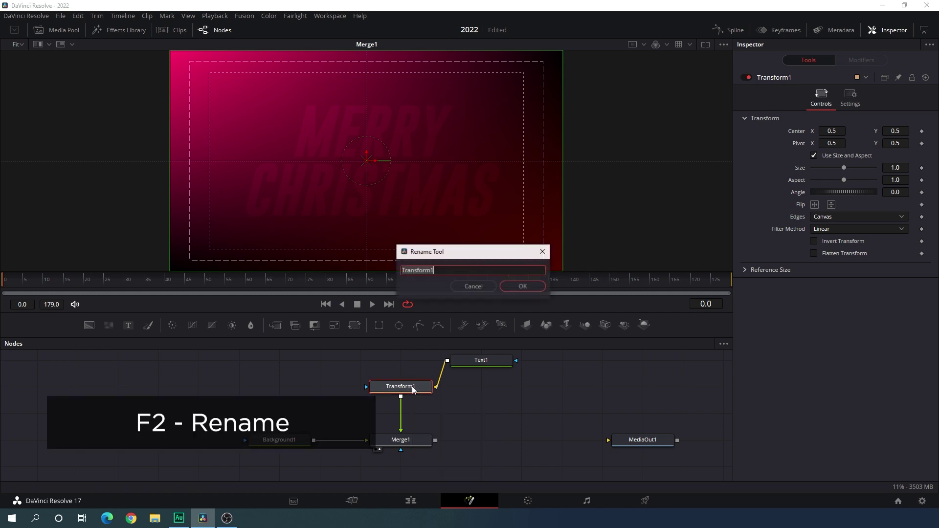
pyautogui.write('Scale')
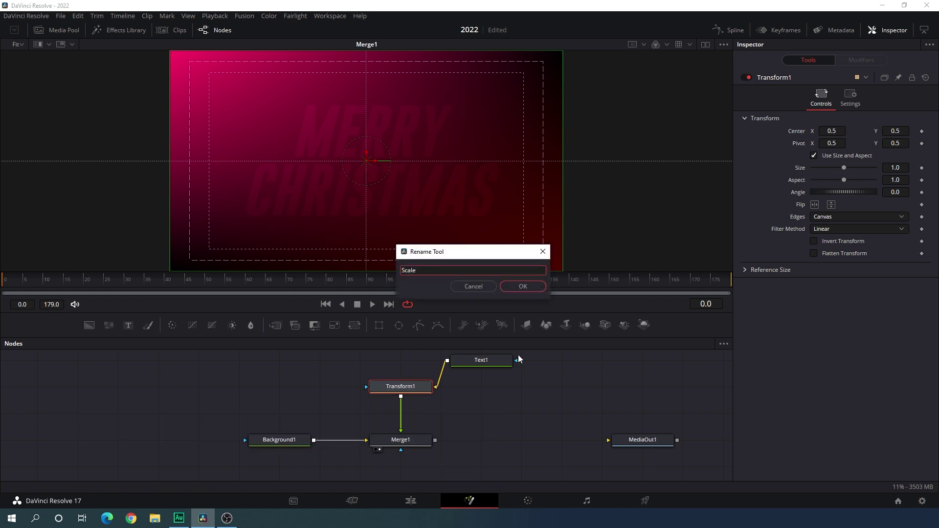
pyautogui.click(532, 286)
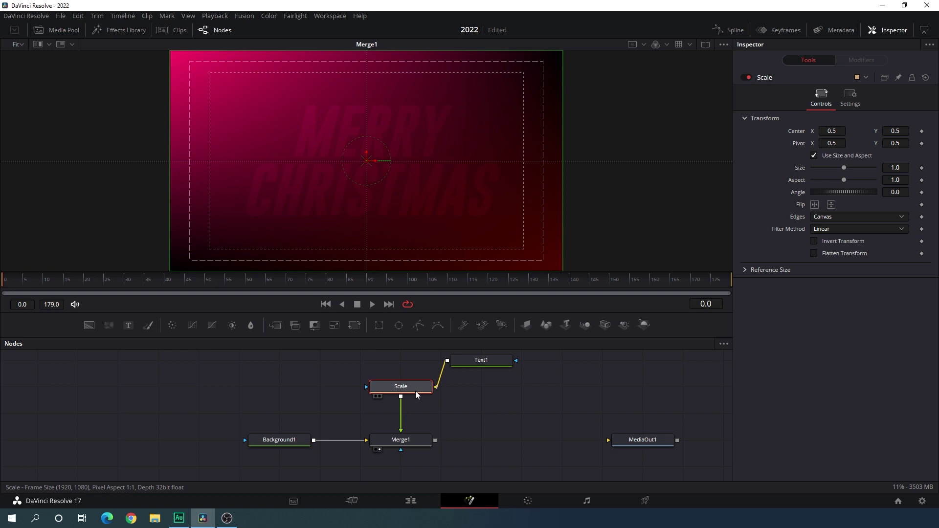
# - Set the Scale node's Size to 2.0
pyautogui.moveTo(844, 167); pyautogui.dragTo(852, 167)
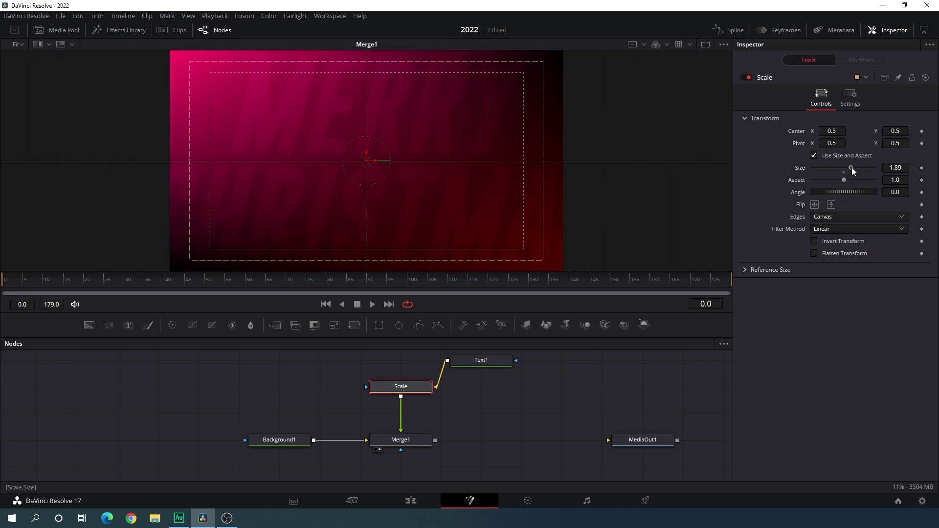
pyautogui.click(895, 168)
pyautogui.write('2')
pyautogui.press('Tab')
pyautogui.click(534, 392)
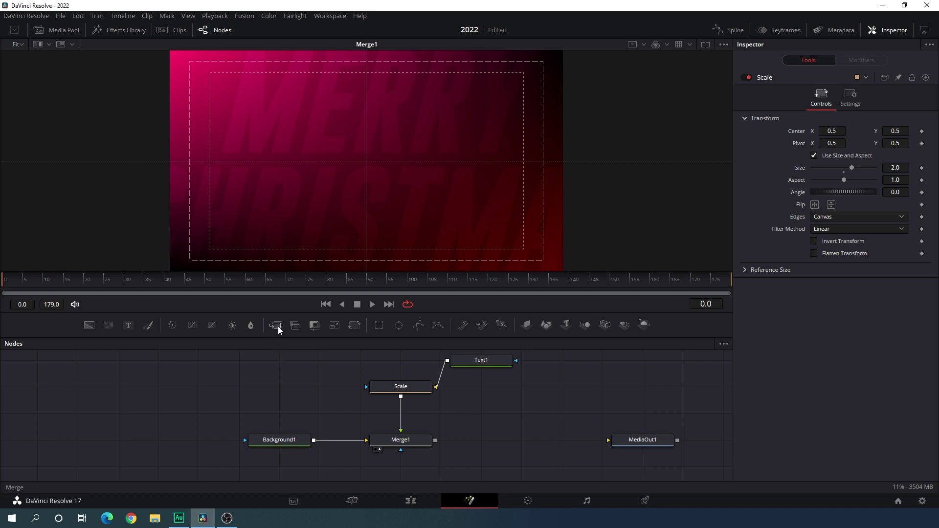
# - Add Merge2 after Merge1 with Text1 as foreground and view it
pyautogui.moveTo(278, 329); pyautogui.dragTo(435, 440)
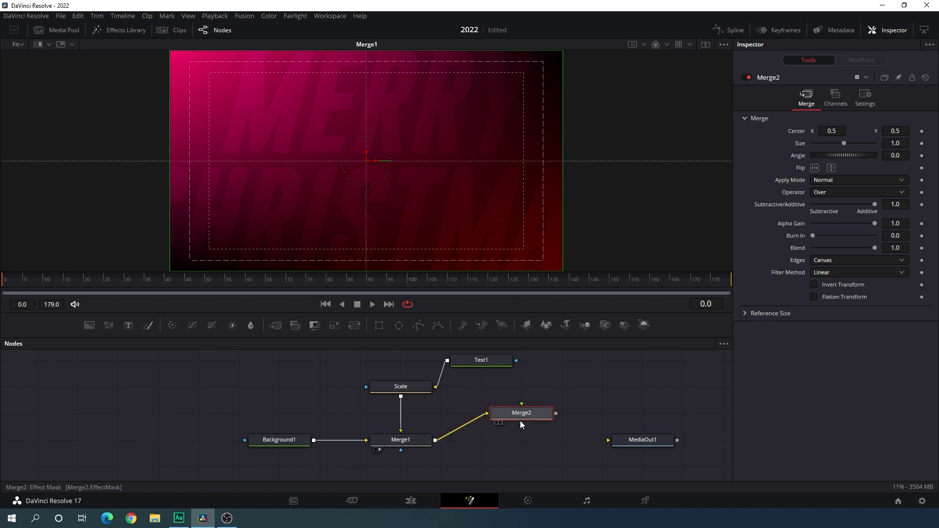
pyautogui.moveTo(521, 406); pyautogui.dragTo(445, 361)
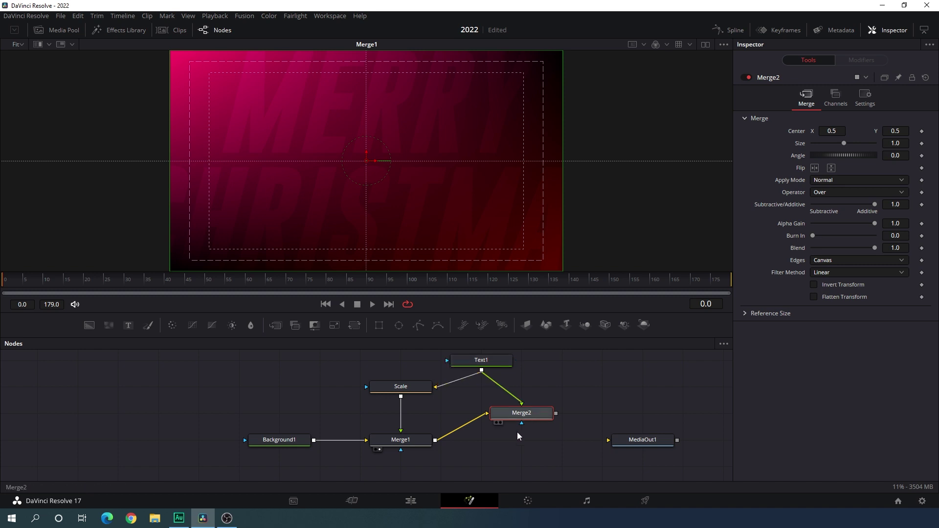
pyautogui.moveTo(518, 415); pyautogui.dragTo(478, 442)
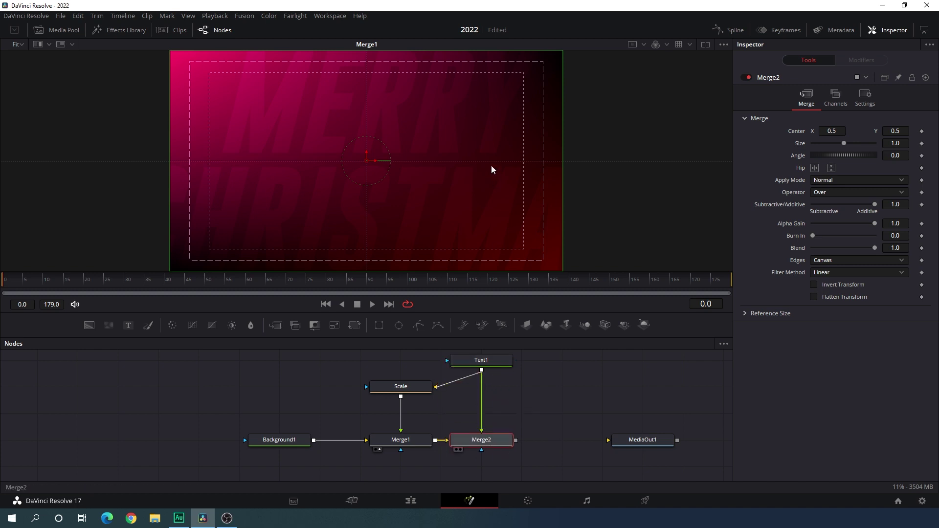
pyautogui.press('1')
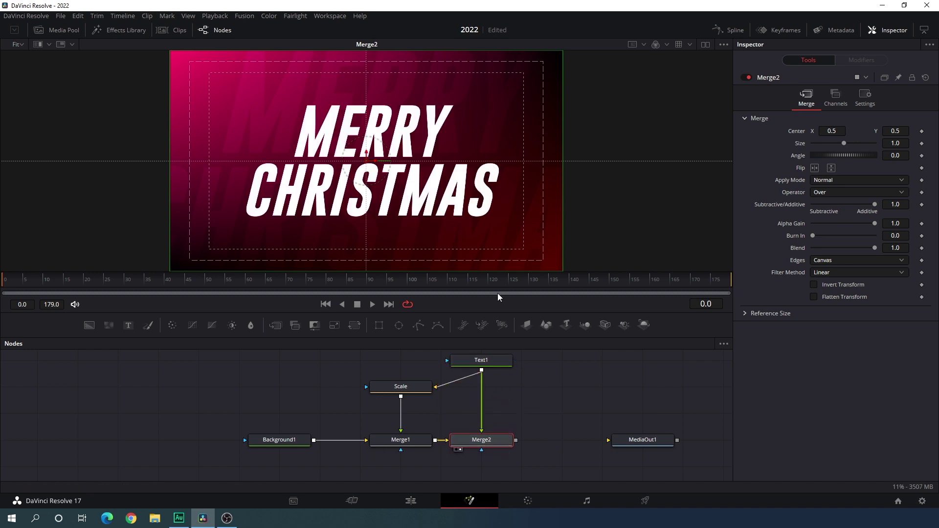
# - Preview a later frame and compare the Merge1 and Merge2 results
pyautogui.moveTo(418, 290); pyautogui.dragTo(1, 308)
pyautogui.click(540, 414)
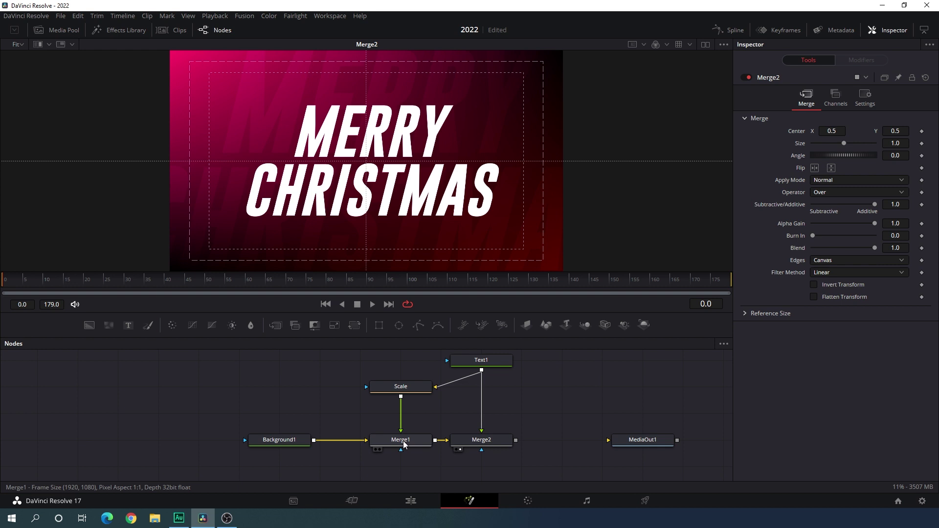
pyautogui.press('1')
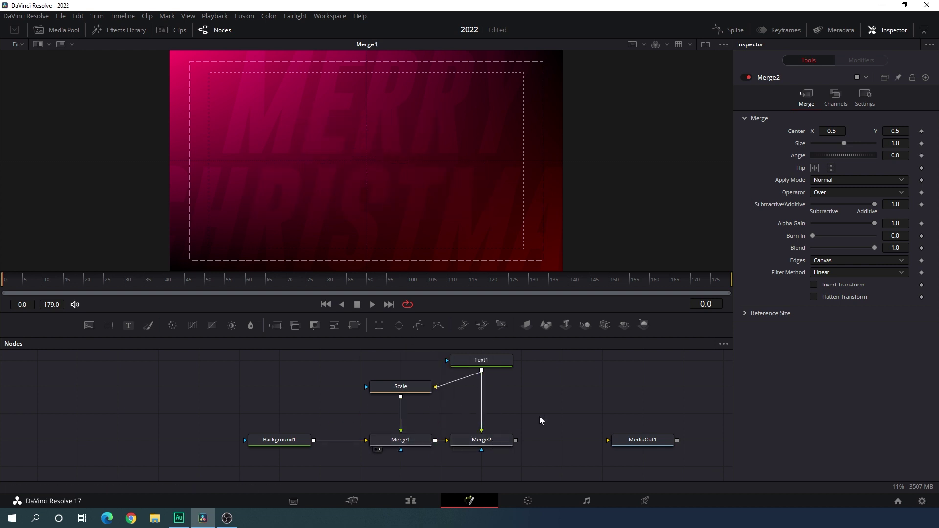
pyautogui.press('1')
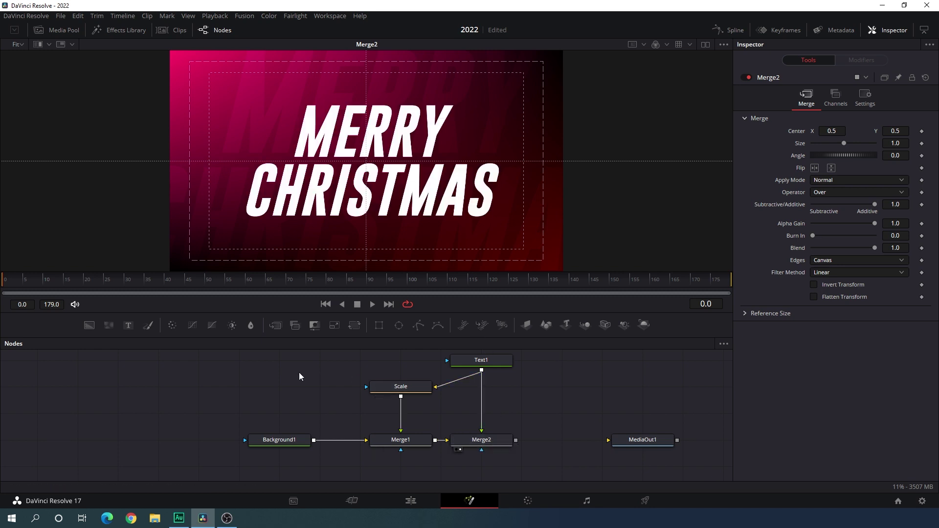
# - Insert a transform after Scale and add a second transform named Ani_02
pyautogui.click(401, 386)
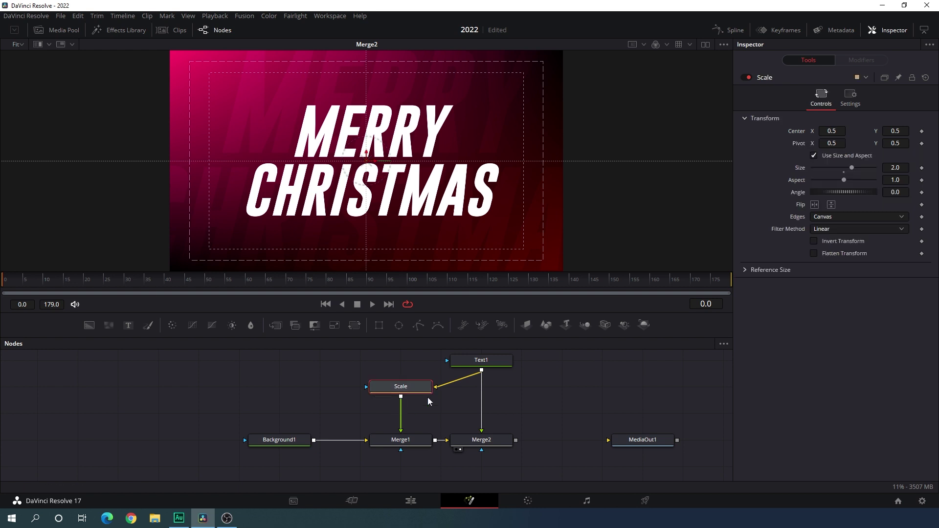
pyautogui.click(356, 326)
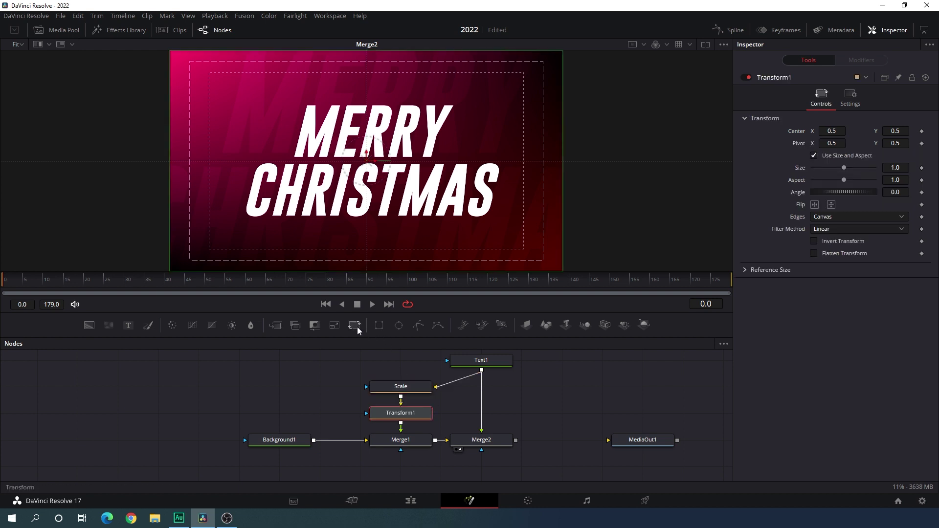
pyautogui.click(523, 392)
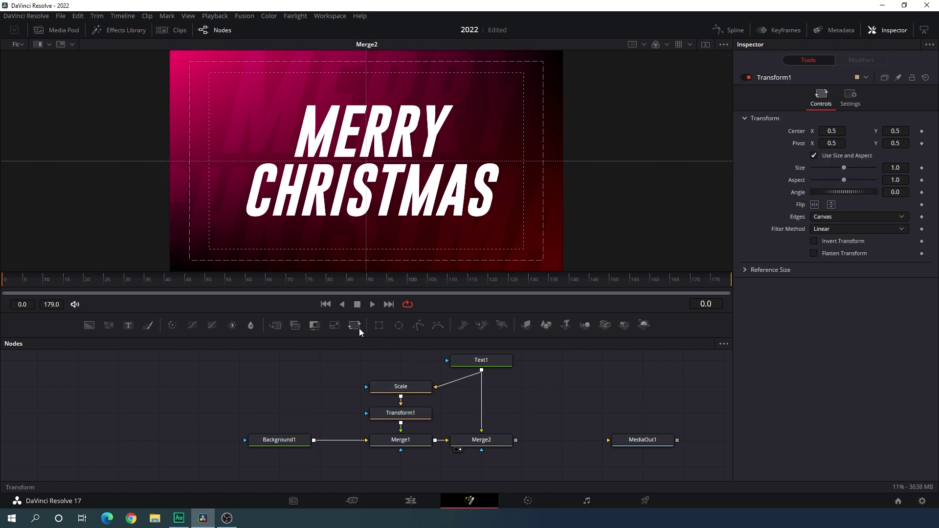
pyautogui.moveTo(357, 327); pyautogui.dragTo(550, 390)
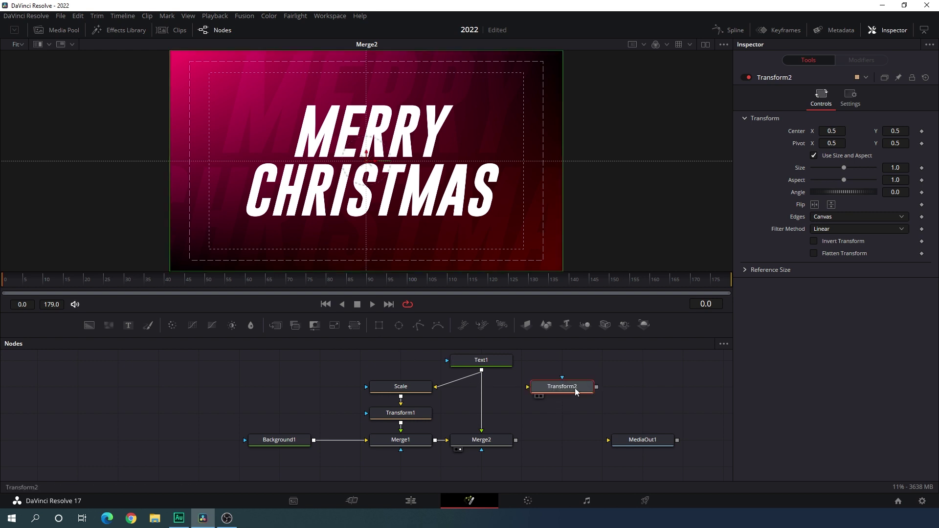
pyautogui.press('F2')
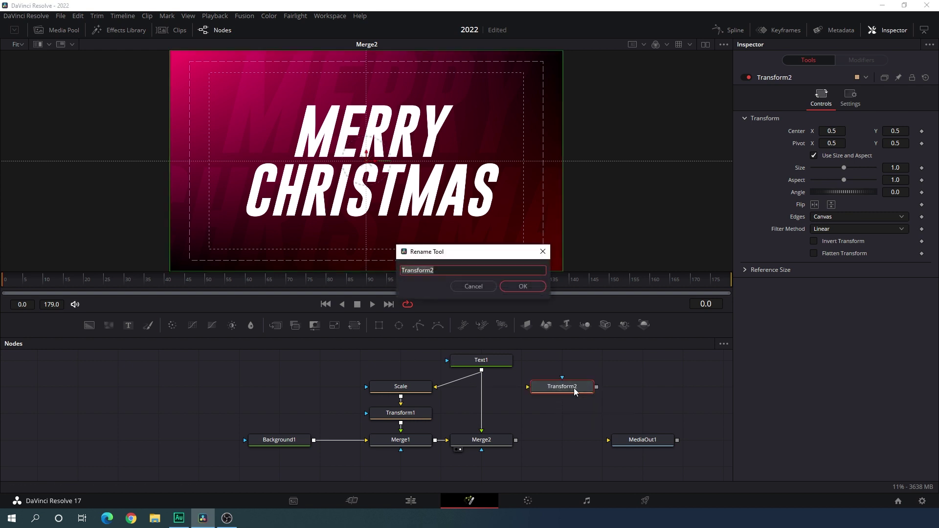
pyautogui.write('Ani_02')
pyautogui.press('Return')
# - Rename the first transform Ani_01 and drop Ani_02 between Text1 and Merge2
pyautogui.click(412, 414)
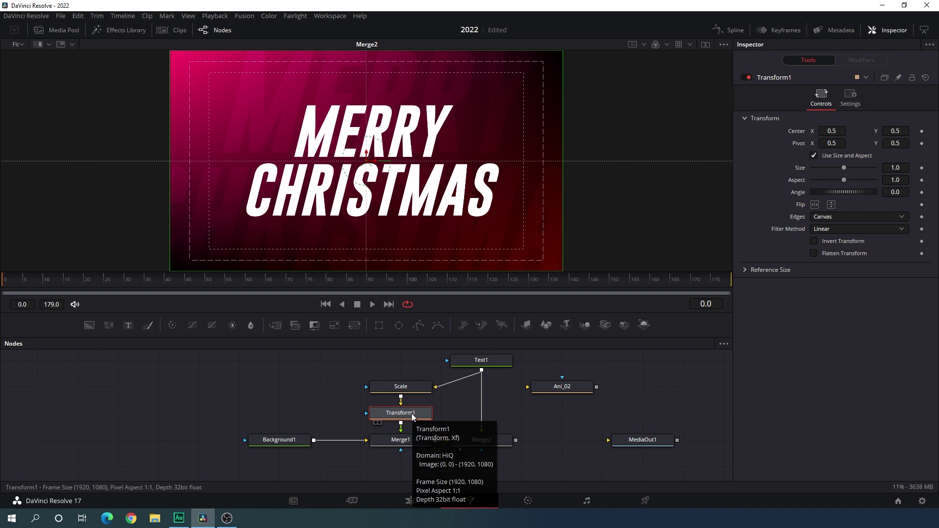
pyautogui.press('F2')
pyautogui.write('Ani_01')
pyautogui.press('Return')
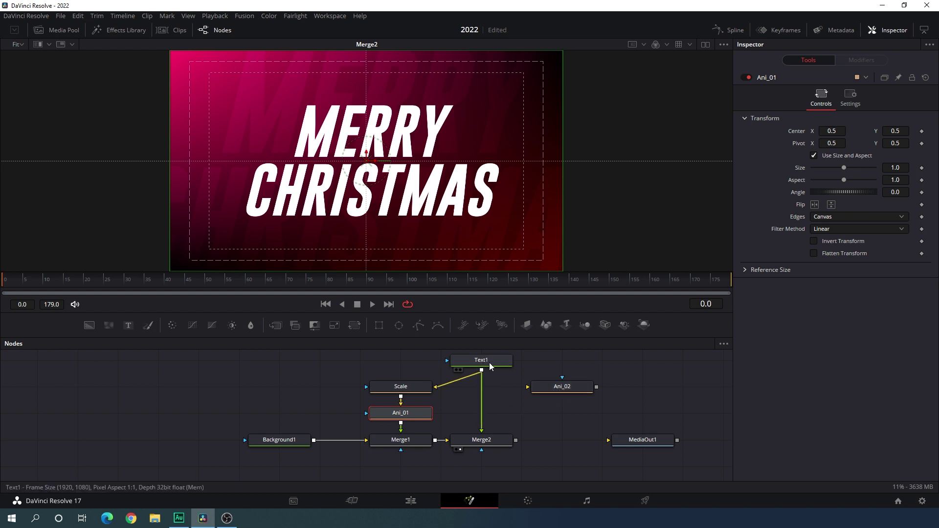
pyautogui.click(545, 392)
pyautogui.moveTo(567, 386); pyautogui.dragTo(501, 418)
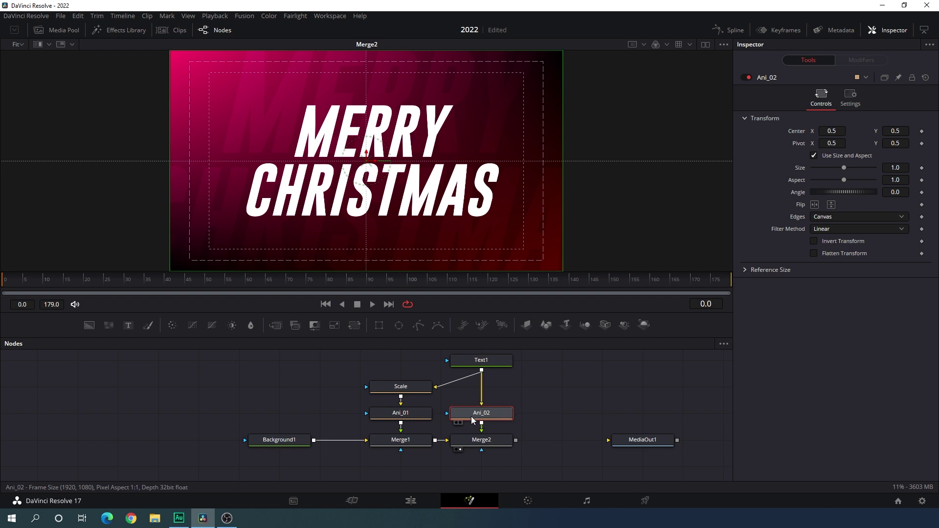
pyautogui.click(411, 418)
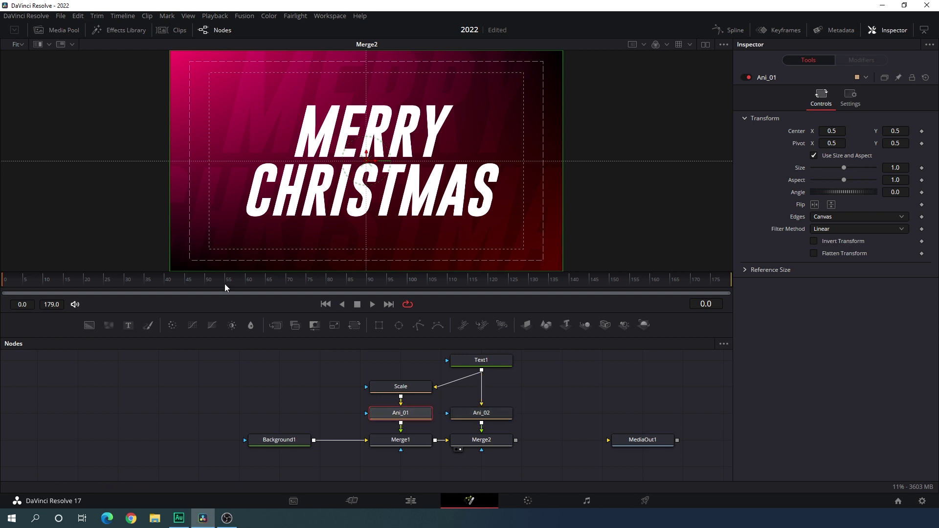
# - At frame 0, animate and keyframe the Size of both Ani_01 and Ani_02
pyautogui.moveTo(27, 284); pyautogui.dragTo(1, 288)
pyautogui.rightClick(803, 169)
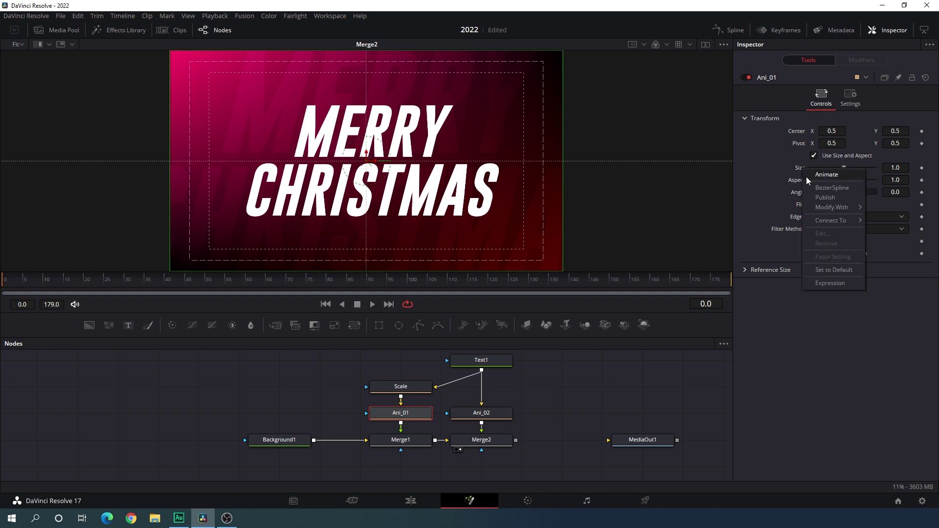
pyautogui.click(810, 175)
pyautogui.click(493, 419)
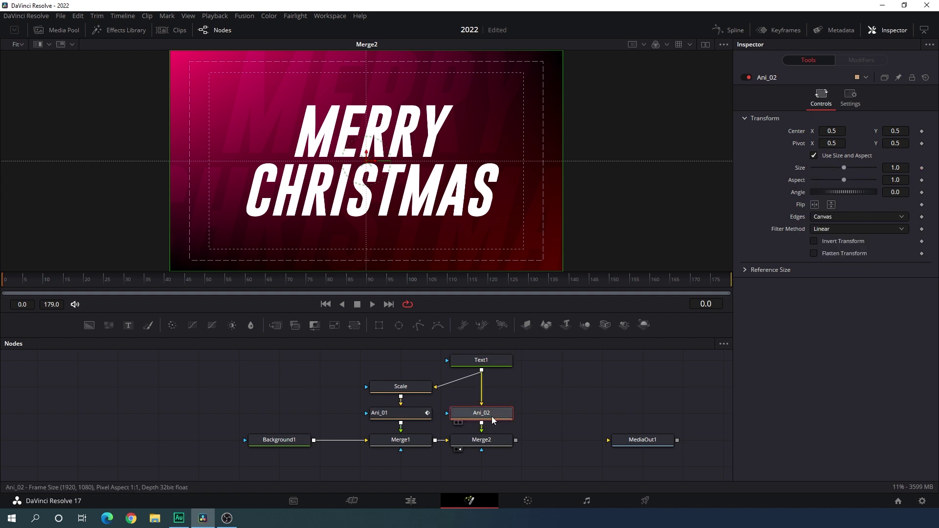
pyautogui.rightClick(802, 167)
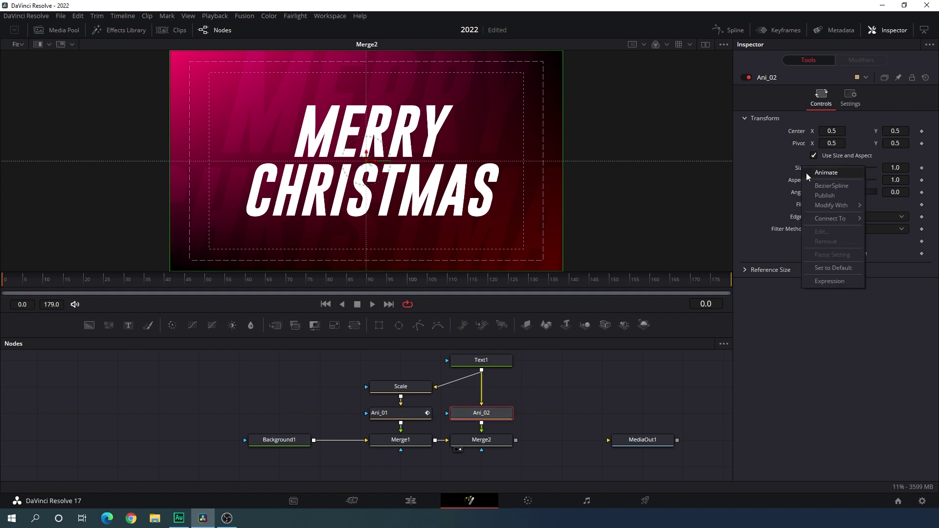
pyautogui.click(807, 173)
# - At the last frame, set Ani_02's Size to 0.8 and Ani_01's Size to 0.9
pyautogui.click(626, 284)
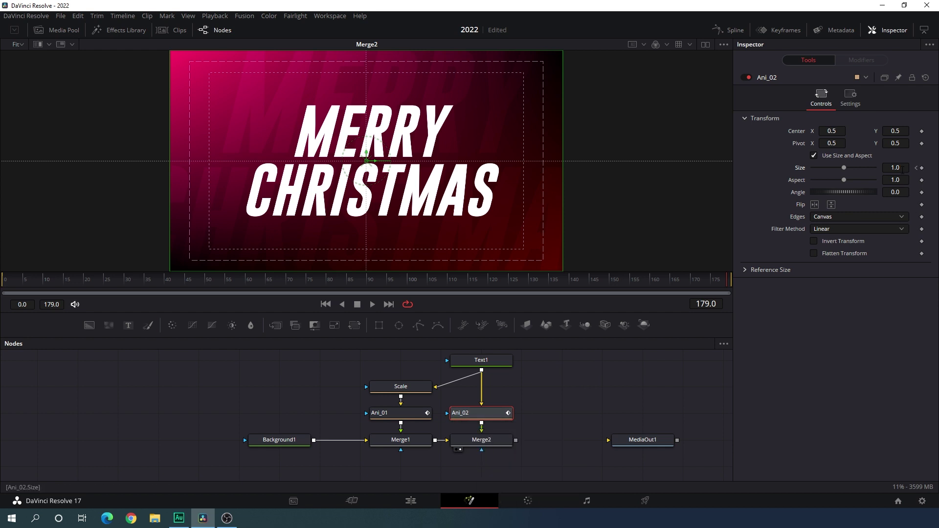
pyautogui.click(903, 168)
pyautogui.click(899, 180)
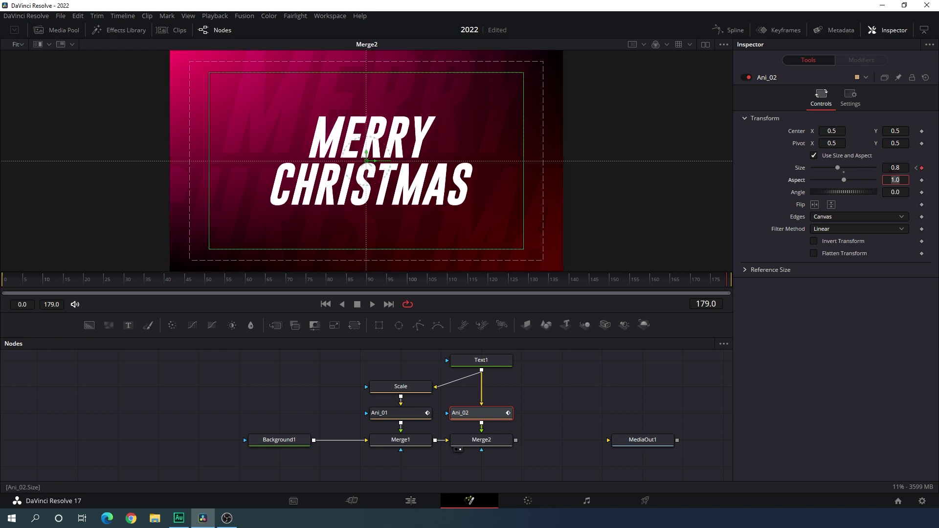
pyautogui.click(401, 416)
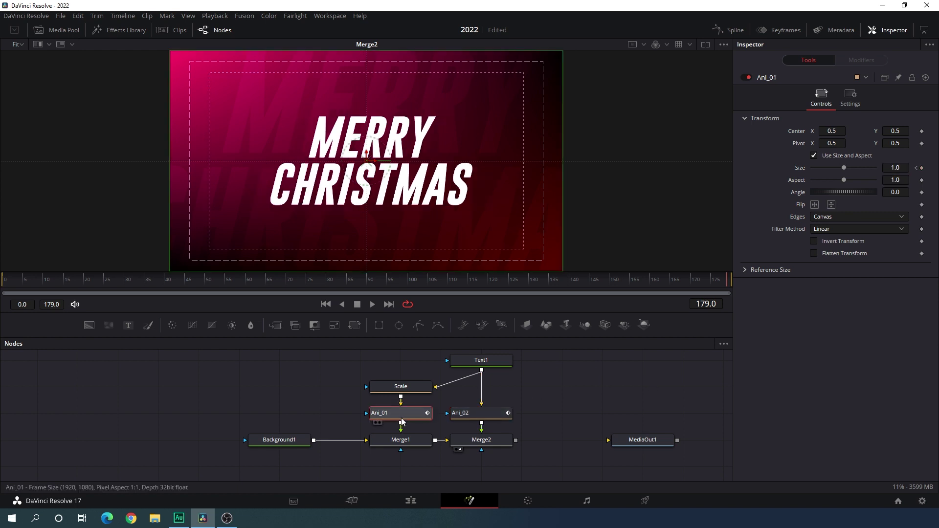
pyautogui.click(900, 167)
pyautogui.write('0.')
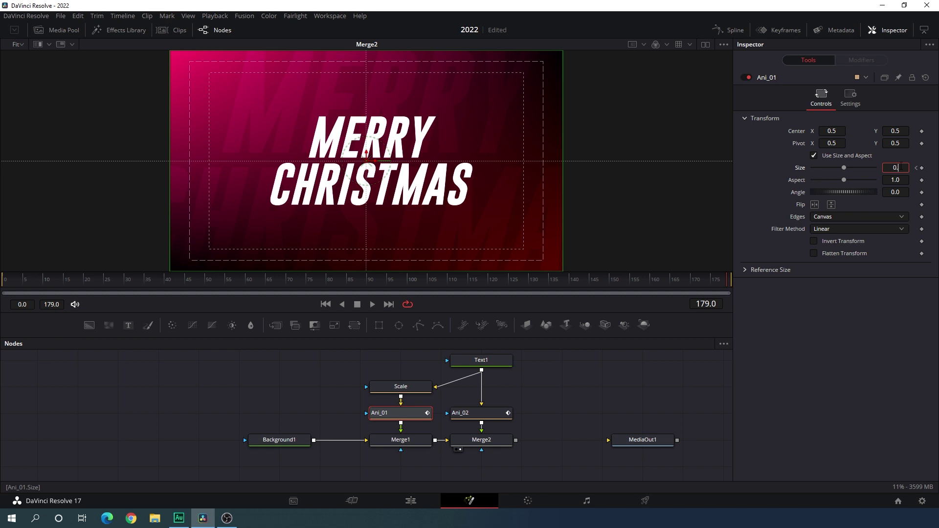
pyautogui.write('9')
pyautogui.press('Tab')
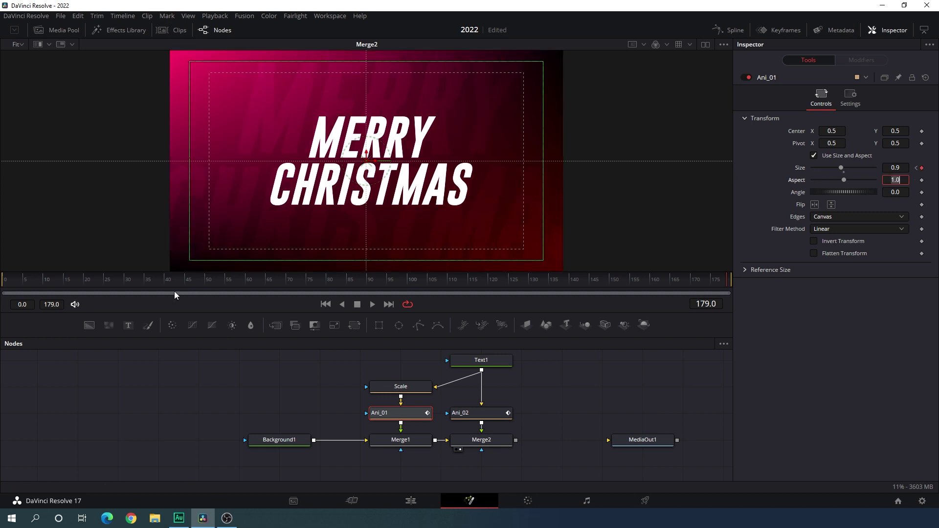
# - Preview the shrinking titles, then move Ani_02 up beside the Scale node
pyautogui.moveTo(136, 285); pyautogui.dragTo(523, 304)
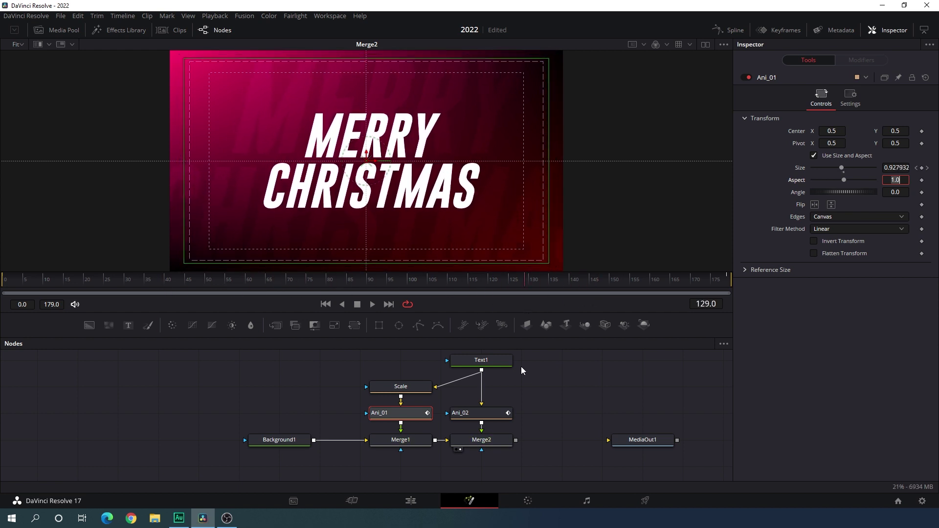
pyautogui.click(547, 387)
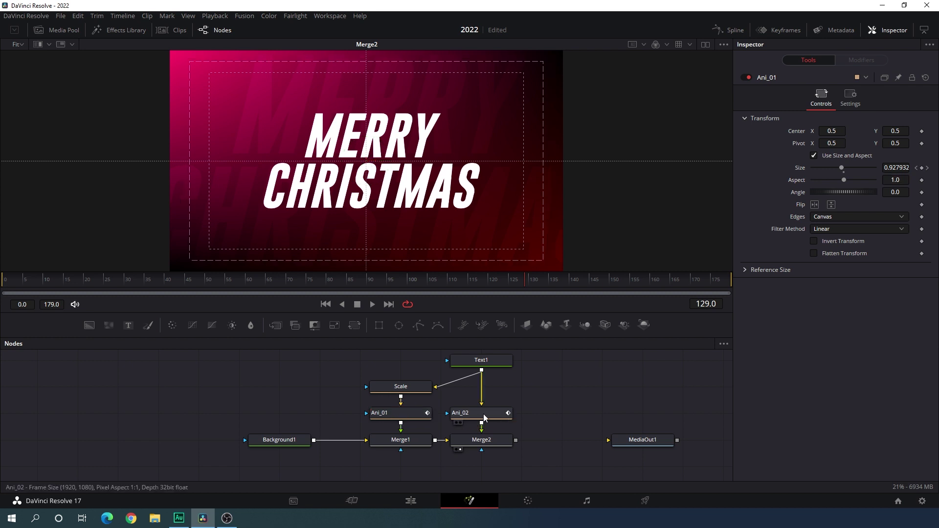
pyautogui.moveTo(486, 414); pyautogui.dragTo(490, 398)
# - Add a Glow node and place it between Ani_02 and Merge2
pyautogui.hotkey('ctrl', 'space')
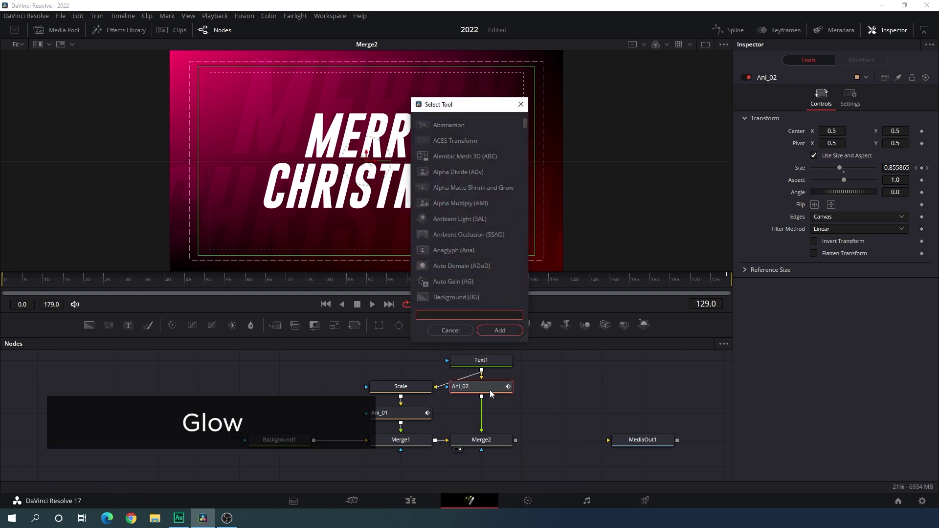
pyautogui.write('glow')
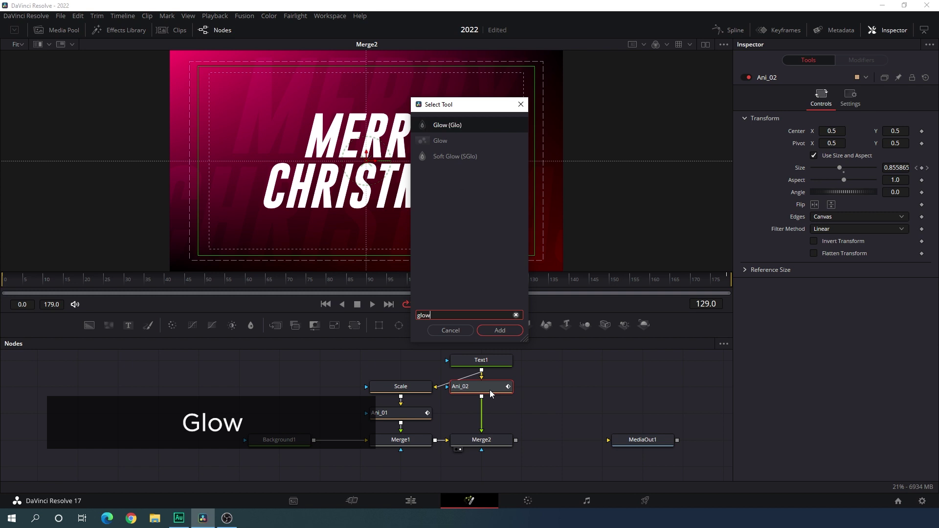
pyautogui.click(499, 330)
pyautogui.moveTo(513, 416); pyautogui.dragTo(593, 416)
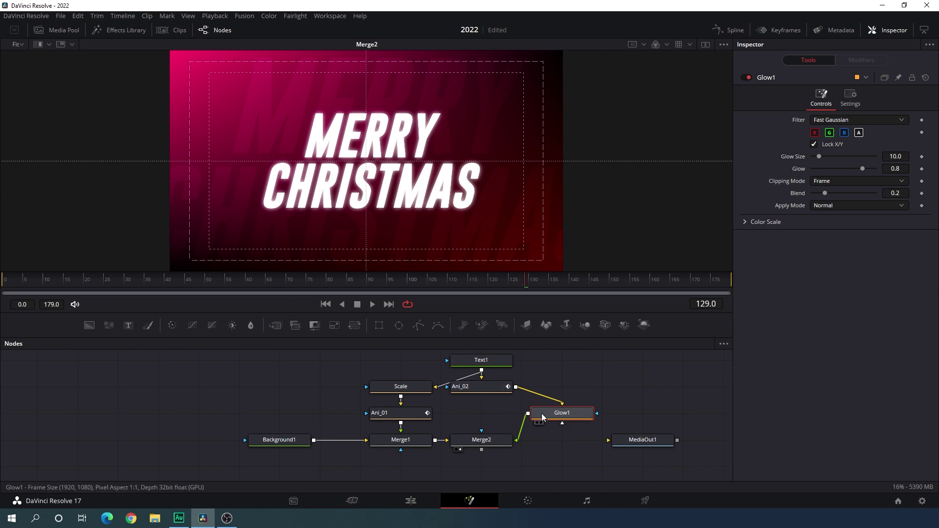
pyautogui.moveTo(562, 416); pyautogui.dragTo(480, 416)
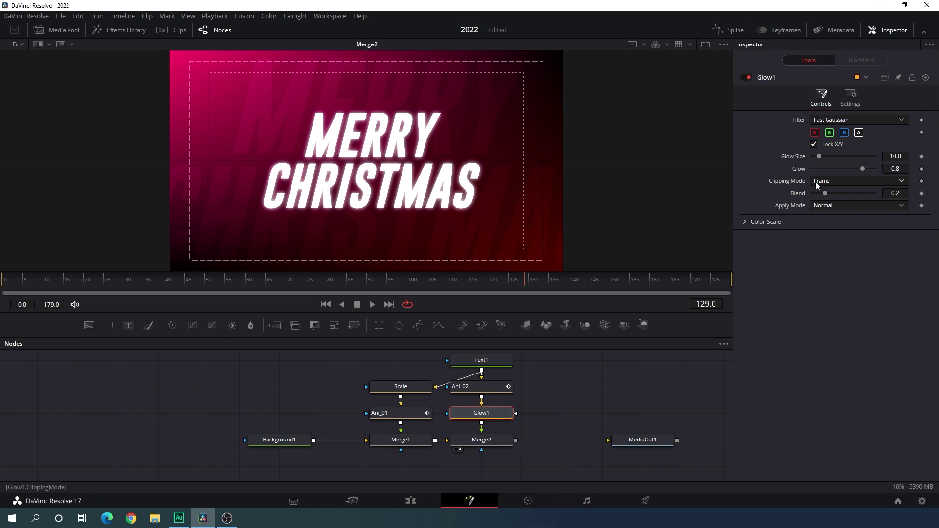
# - Set Glow1's Glow Size to 25 and Glow to 0.6, toggling it to compare
pyautogui.moveTo(824, 161); pyautogui.dragTo(827, 161)
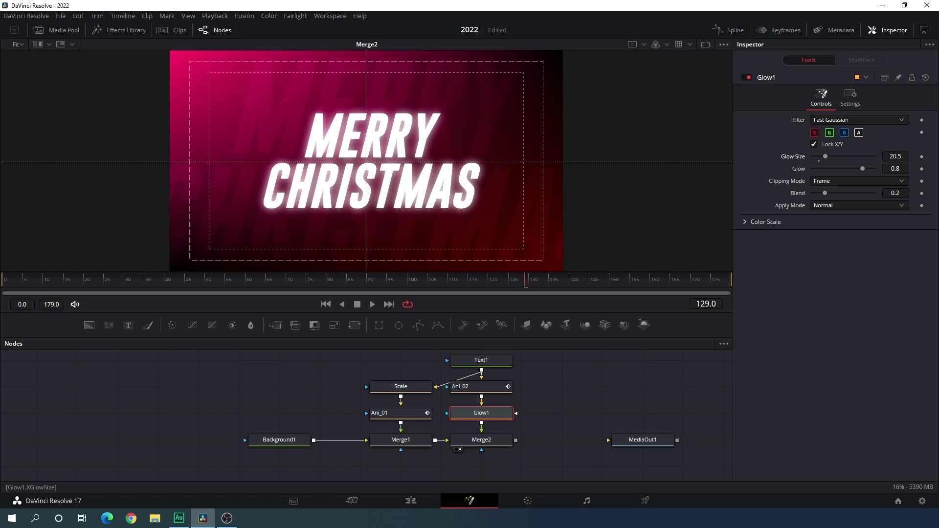
pyautogui.click(901, 156)
pyautogui.write('25')
pyautogui.press('Tab')
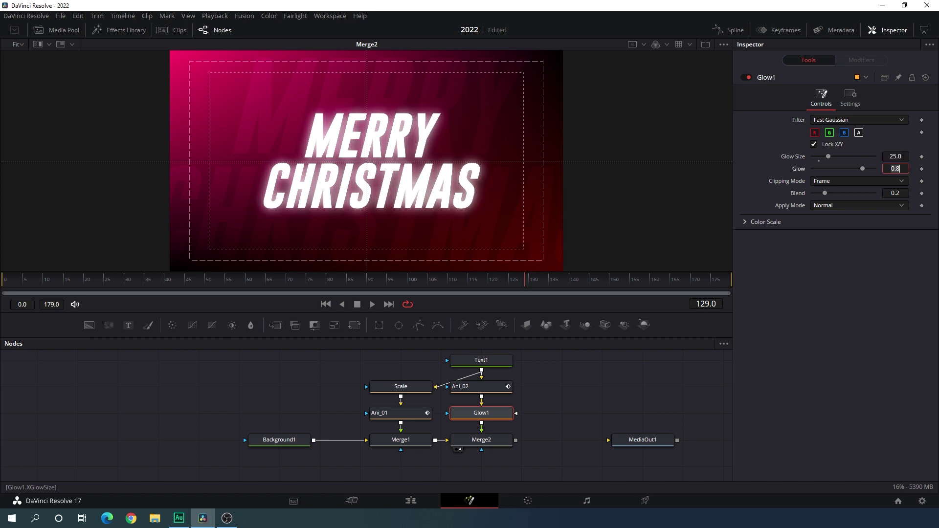
pyautogui.moveTo(858, 169); pyautogui.dragTo(853, 168)
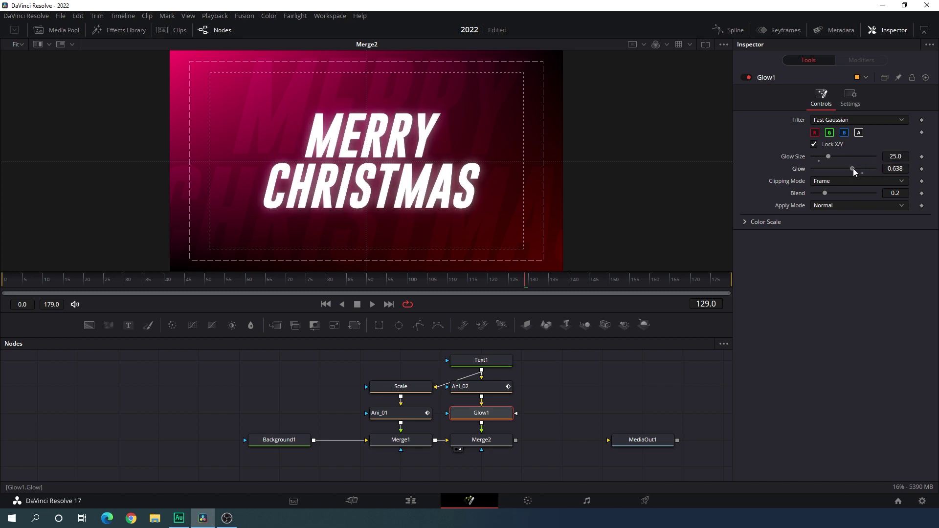
pyautogui.press('BackSpace')
pyautogui.press('BackSpace')
pyautogui.press('Tab')
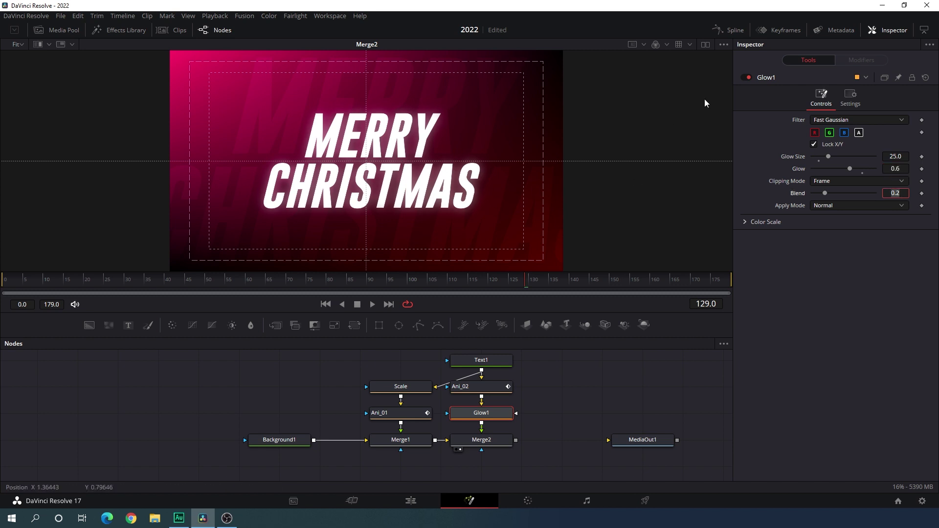
pyautogui.click(749, 79)
pyautogui.click(749, 80)
# - Pan the node graph and move MediaOut1 further right
pyautogui.click(575, 397)
pyautogui.moveTo(575, 397); pyautogui.dragTo(406, 413)
pyautogui.moveTo(496, 455); pyautogui.dragTo(577, 456)
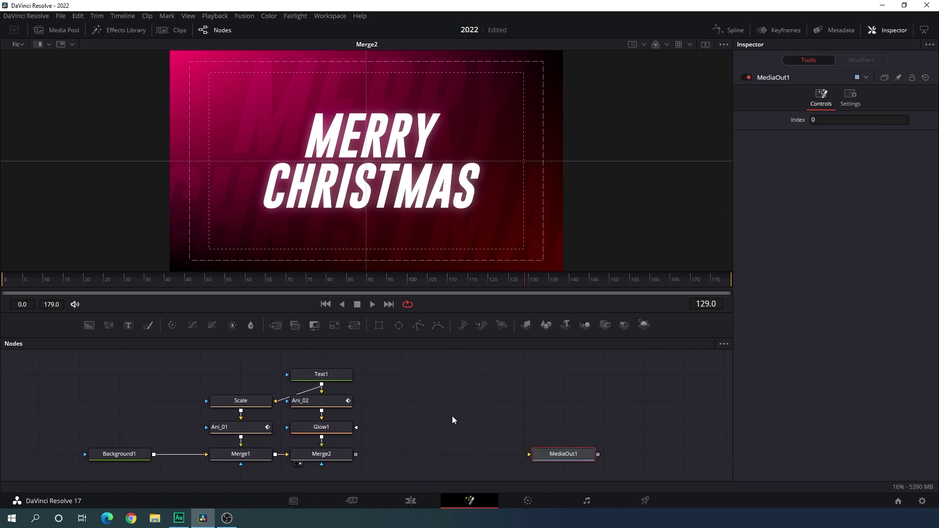
# - Add a pEmitter particle node and place it level with Text1
pyautogui.rightClick(438, 419)
pyautogui.moveTo(494, 257)
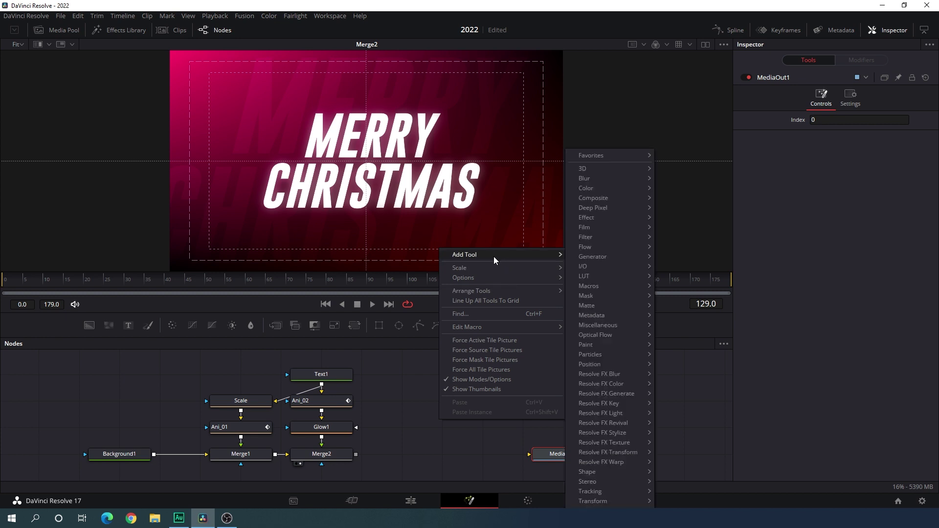
pyautogui.moveTo(596, 352)
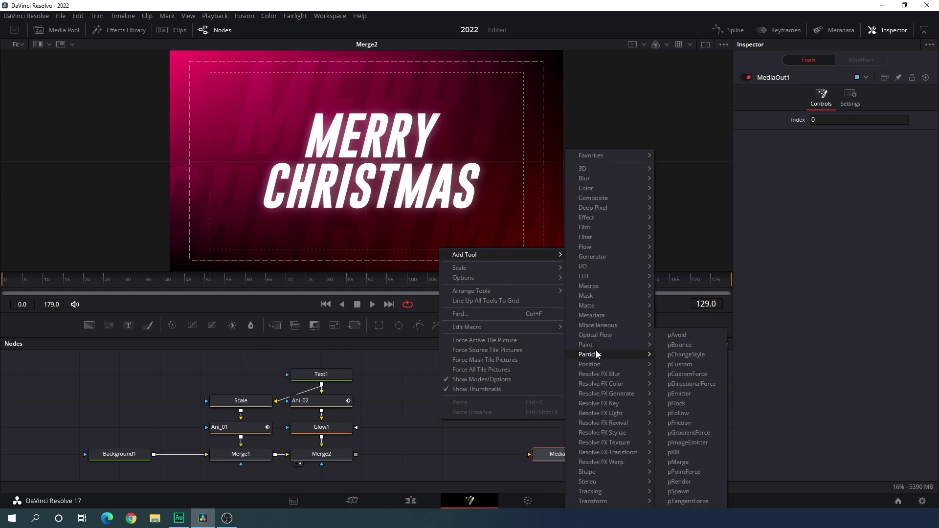
pyautogui.click(692, 394)
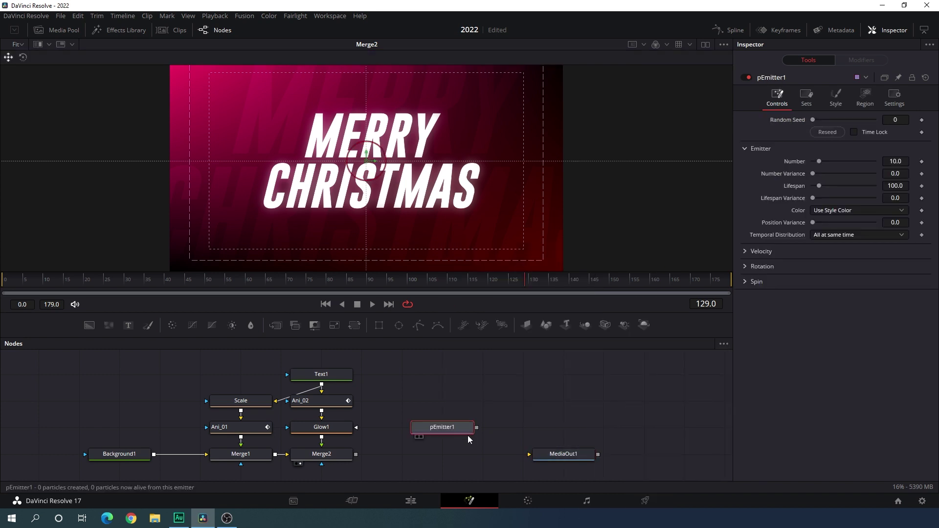
pyautogui.moveTo(467, 435); pyautogui.dragTo(453, 380)
# - Add a pRender node with its Output Mode set to 2D
pyautogui.hotkey('shift', 'space')
pyautogui.write('glow')
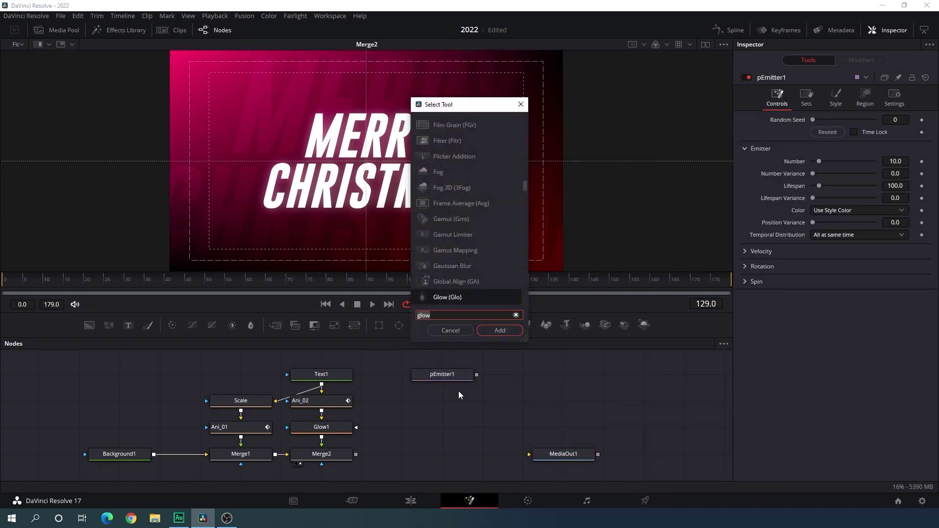
pyautogui.press('BackSpace')
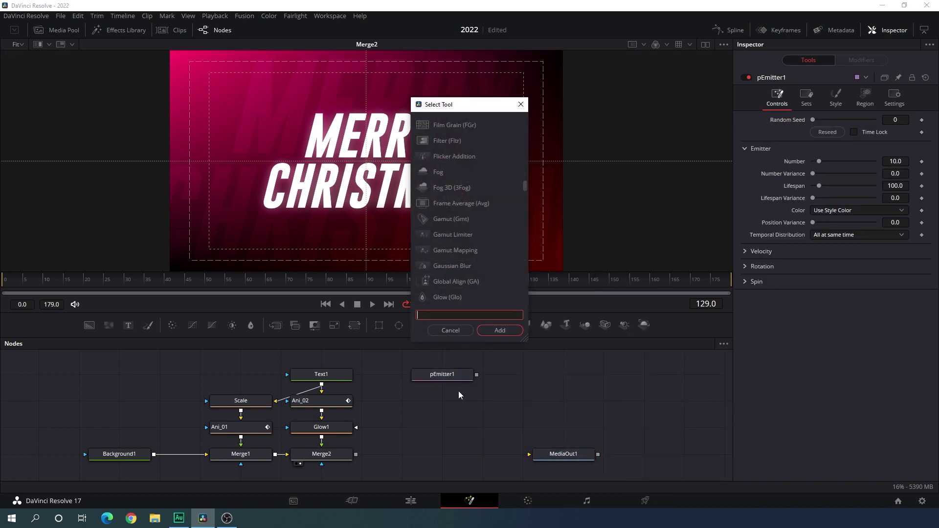
pyautogui.write('pr')
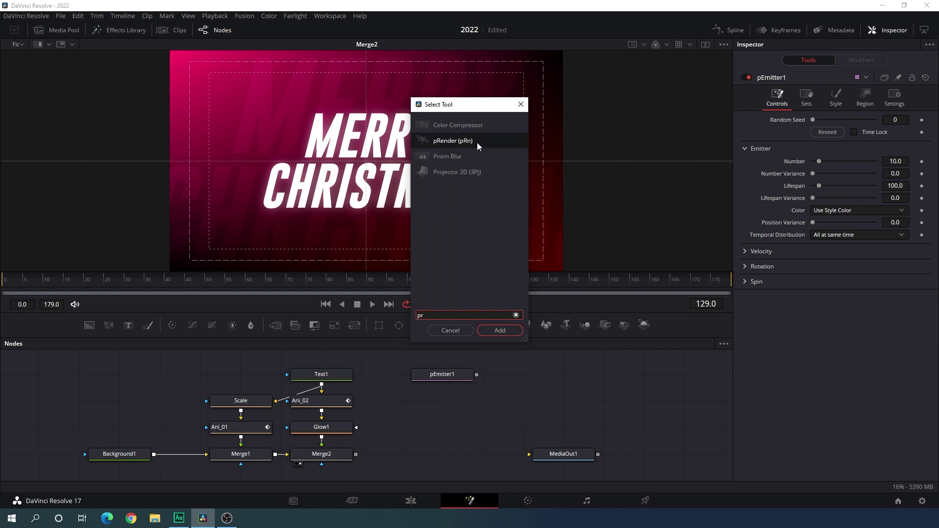
pyautogui.click(504, 331)
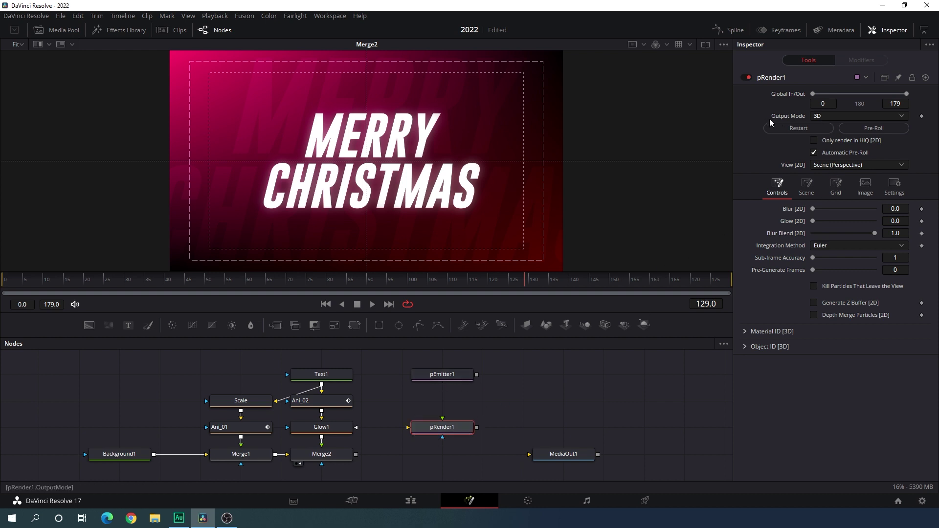
pyautogui.click(831, 116)
pyautogui.click(819, 130)
# - Connect pEmitter1 to pRender1 and merge the particles over Merge2 via Merge3, viewing the result
pyautogui.moveTo(477, 374); pyautogui.dragTo(440, 434)
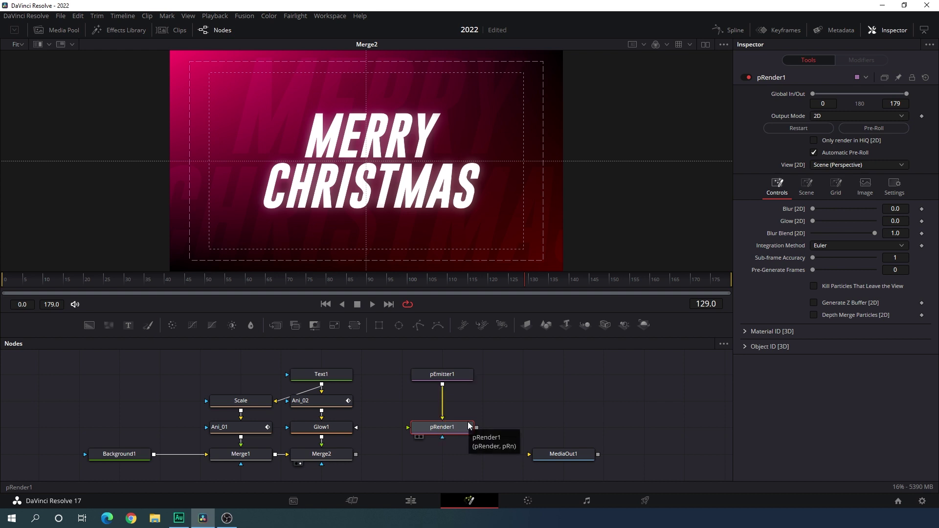
pyautogui.scroll(-1, 499, 413)
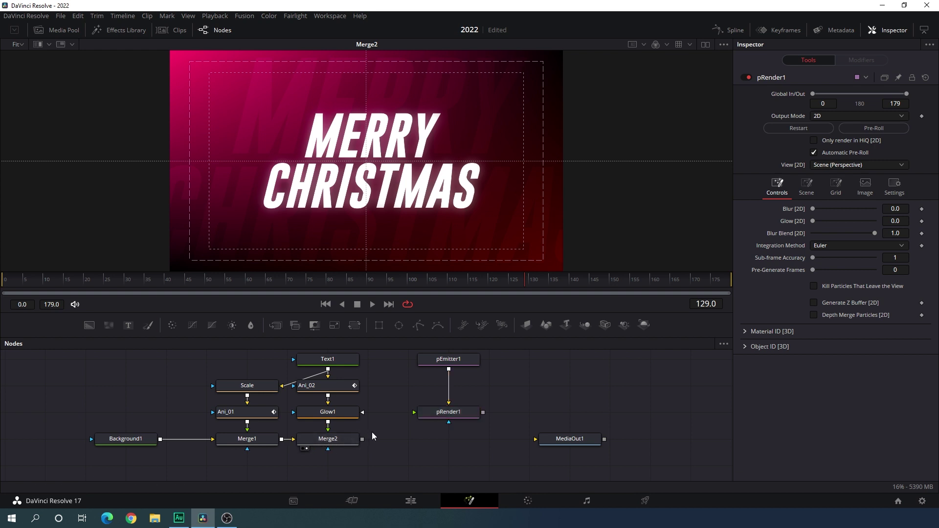
pyautogui.moveTo(280, 326); pyautogui.dragTo(338, 439)
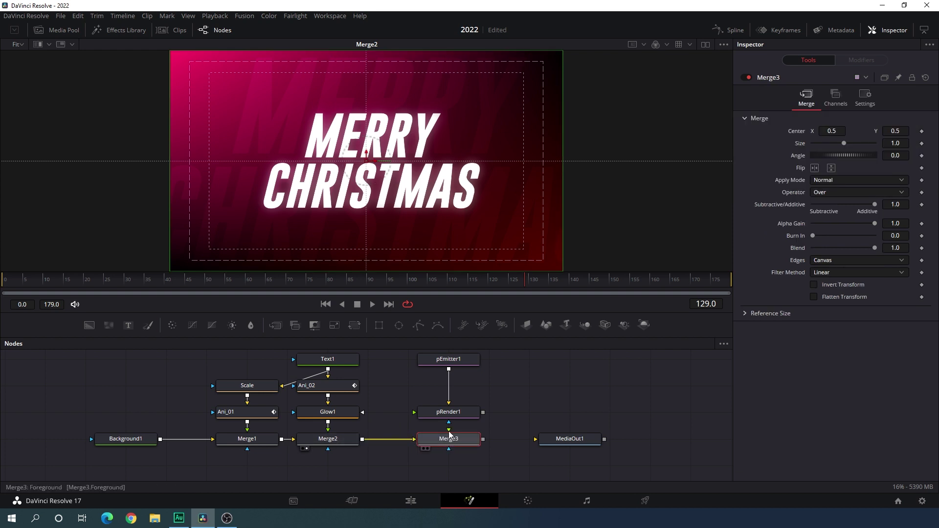
pyautogui.moveTo(449, 429); pyautogui.dragTo(468, 416)
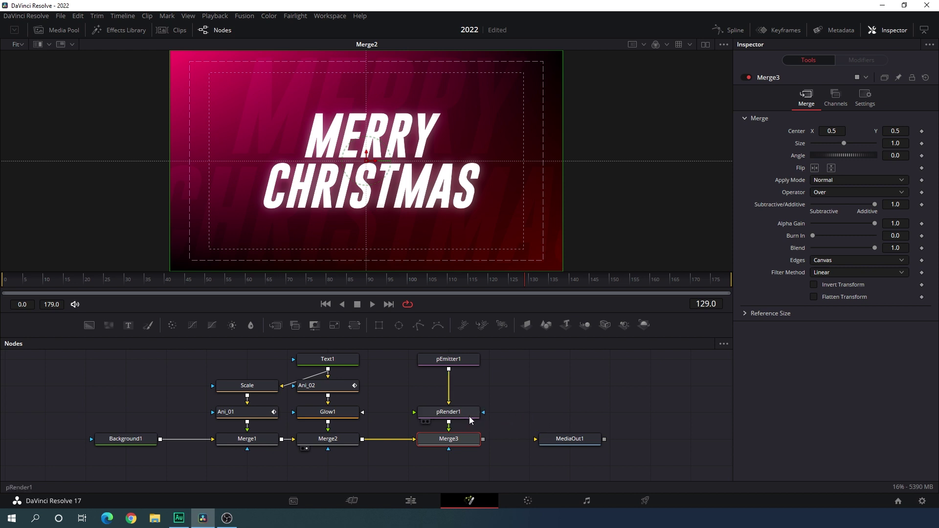
pyautogui.press('1')
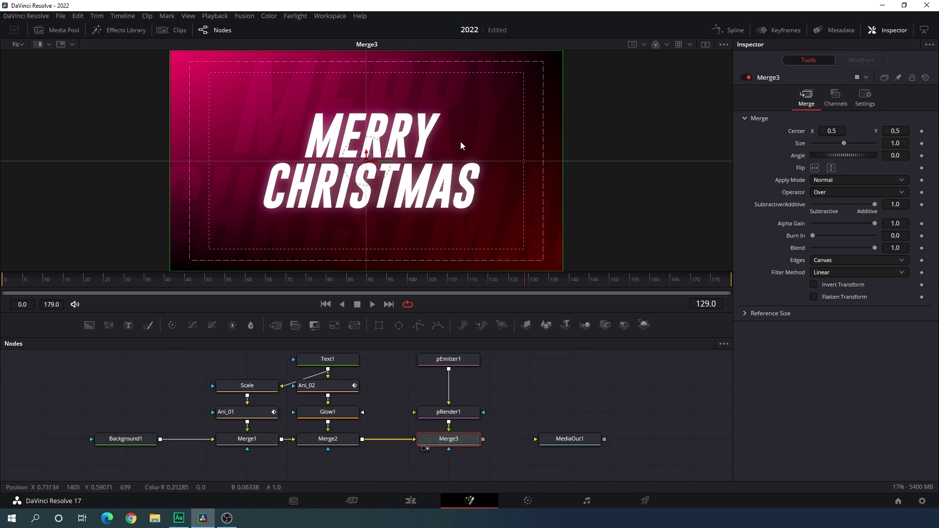
# - Enlarge pEmitter1's region to cover the frame and set Random Seed to 50
pyautogui.click(462, 362)
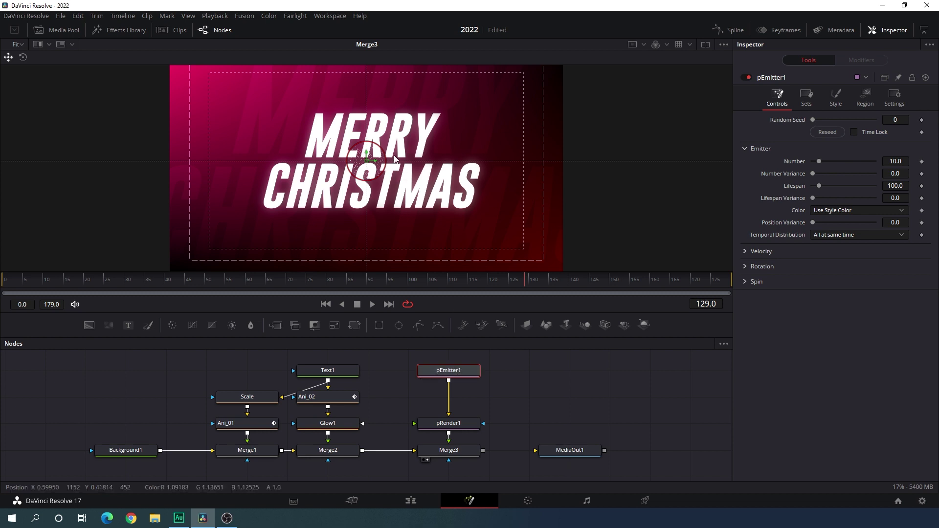
pyautogui.moveTo(388, 164); pyautogui.dragTo(544, 162)
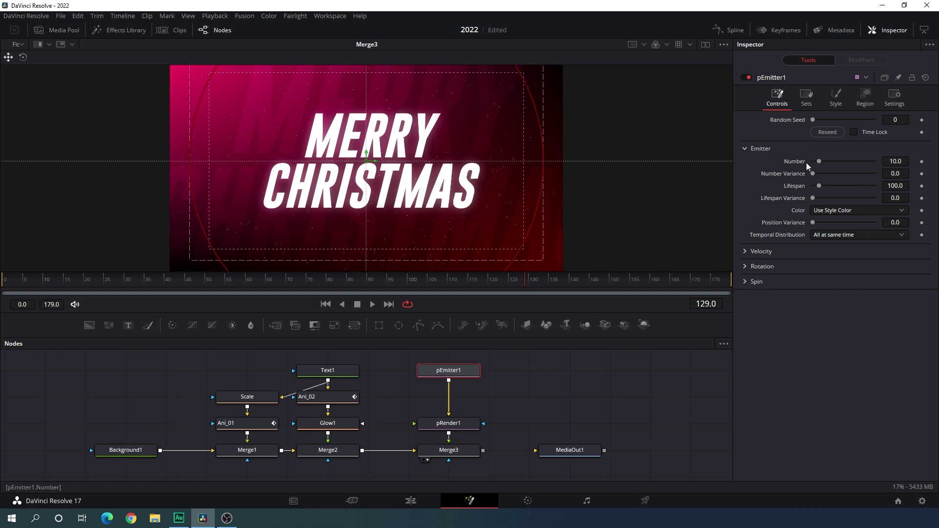
pyautogui.click(896, 119)
pyautogui.write('50')
pyautogui.press('Tab')
# - Set particle count 25, lifespan 1000 and velocity variance 0.01, then preview frame 85
pyautogui.press('Tab')
pyautogui.click(898, 186)
pyautogui.write('1000')
pyautogui.press('Tab')
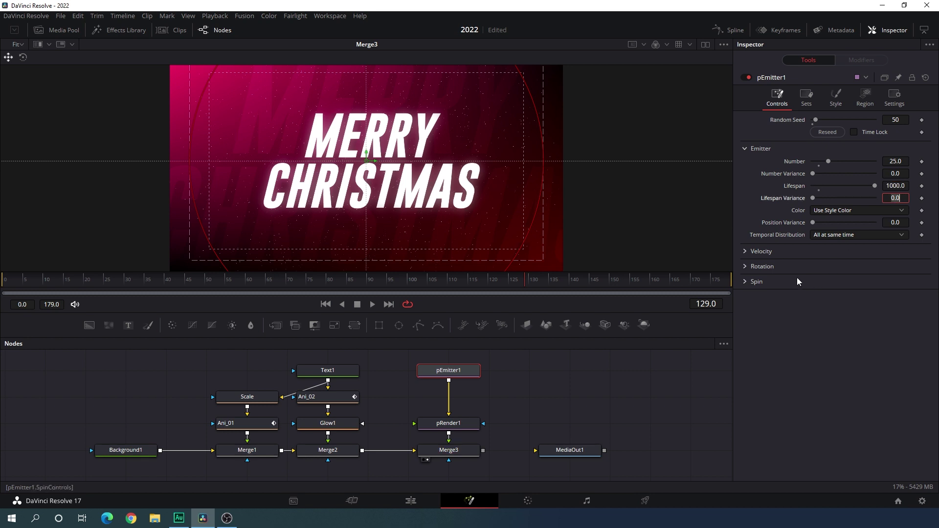
pyautogui.click(743, 252)
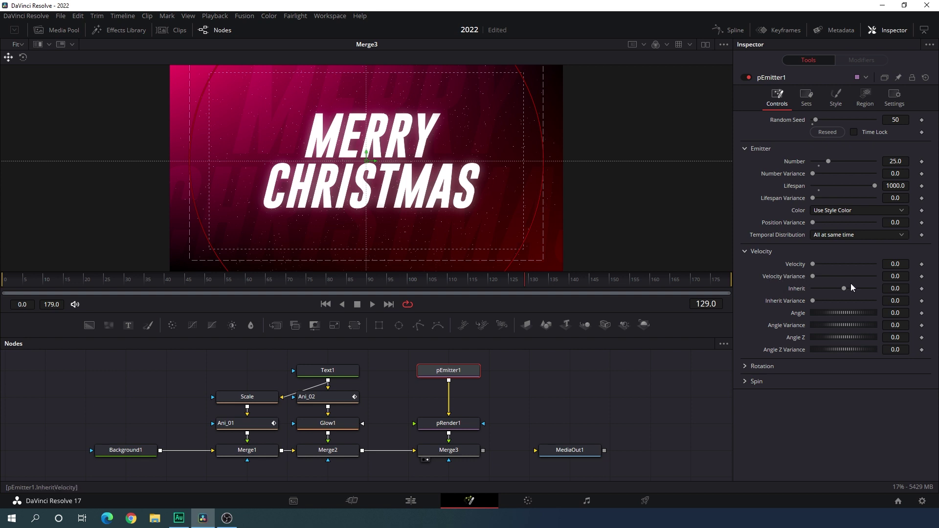
pyautogui.click(903, 277)
pyautogui.write('1')
pyautogui.press('Tab')
pyautogui.moveTo(239, 281); pyautogui.dragTo(431, 281)
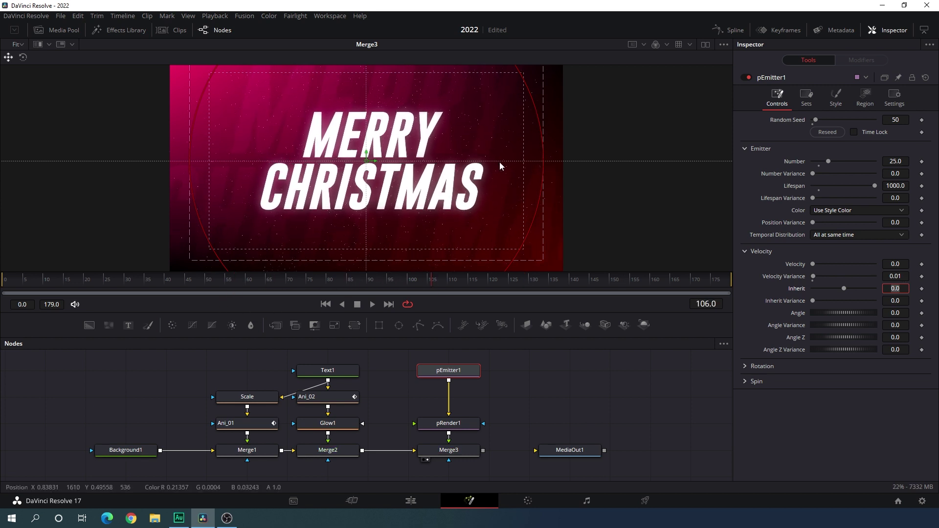
# - Give pEmitter1's particles the Blob style with size 0.12 and size variance 0.2
pyautogui.click(833, 106)
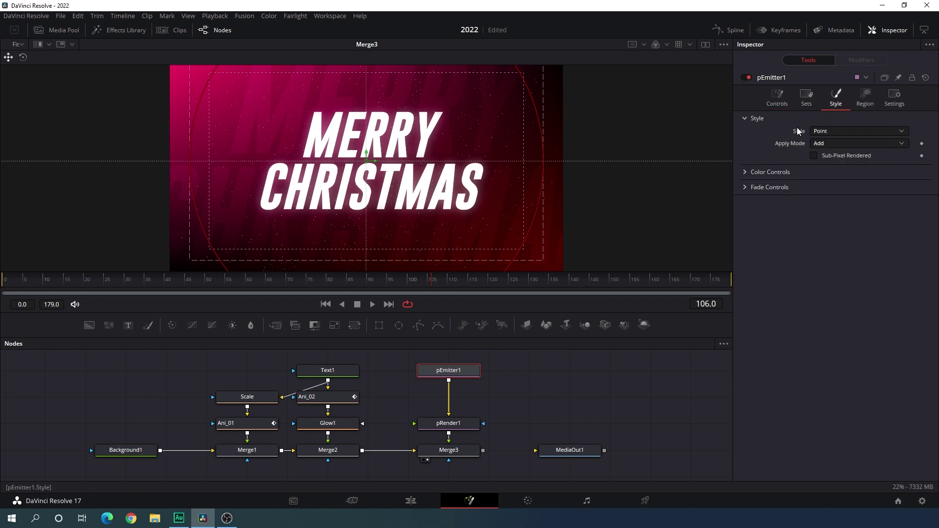
pyautogui.click(829, 131)
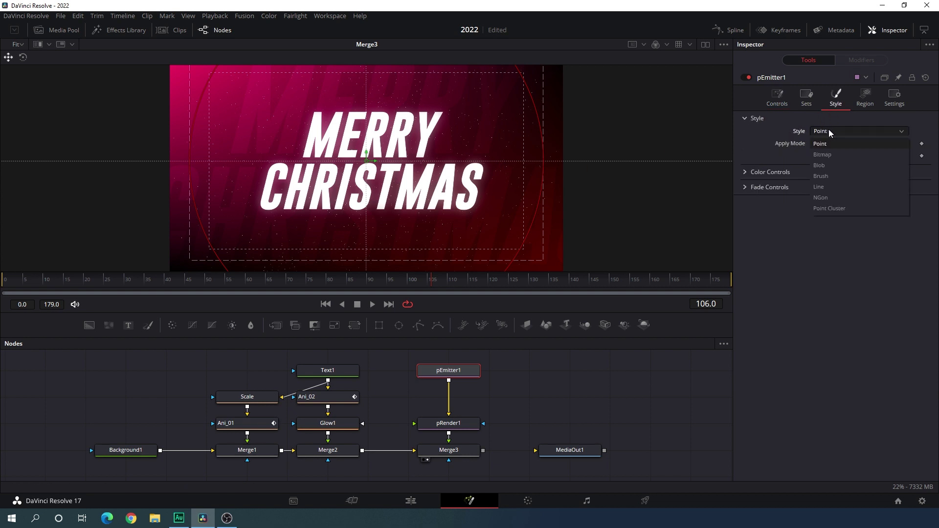
pyautogui.click(826, 166)
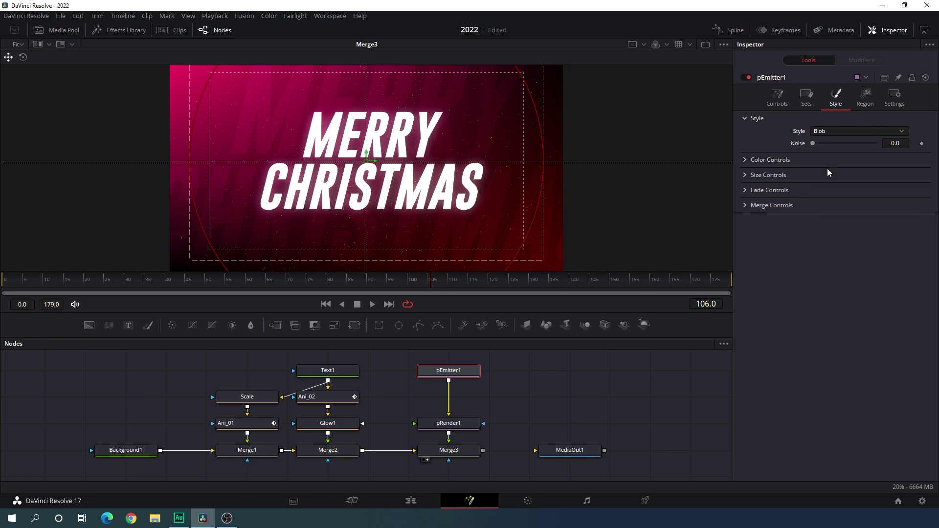
pyautogui.click(744, 175)
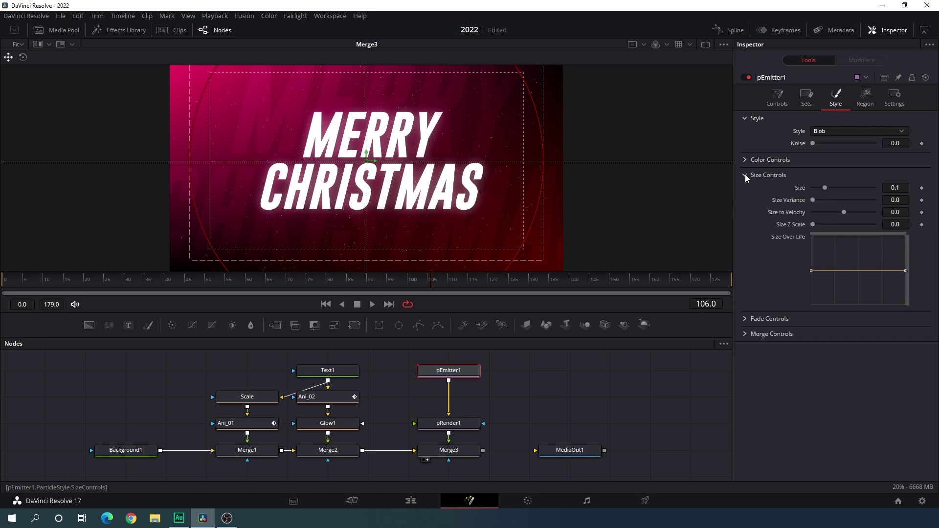
pyautogui.click(903, 187)
pyautogui.write('2')
pyautogui.press('Tab')
pyautogui.click(903, 201)
pyautogui.press('BackSpace')
pyautogui.write('2')
pyautogui.press('Tab')
# - Scrub to check the snow, move MediaOut1 further right and select Merge3
pyautogui.moveTo(319, 280); pyautogui.dragTo(564, 280)
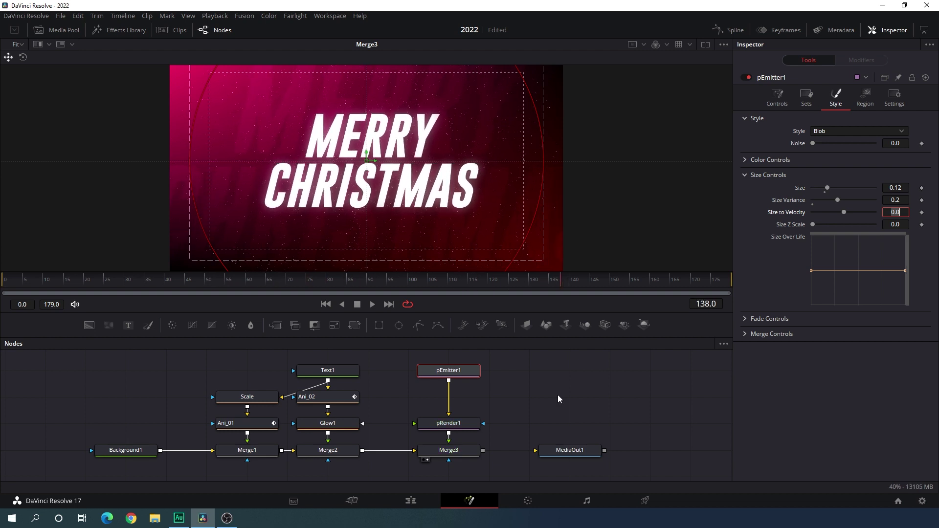
pyautogui.moveTo(556, 392); pyautogui.dragTo(526, 385)
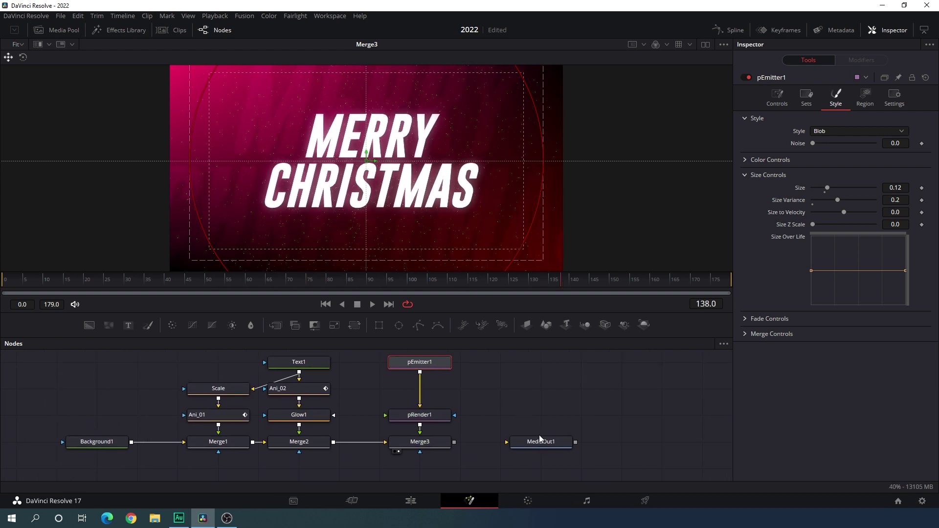
pyautogui.moveTo(539, 435); pyautogui.dragTo(641, 442)
pyautogui.click(421, 444)
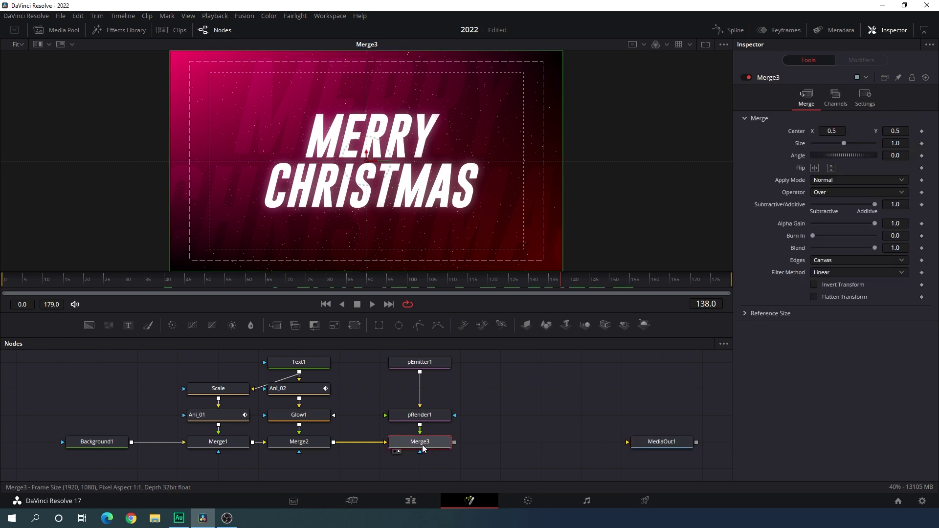
# - Add a Color Corrector node between Merge3 and MediaOut1
pyautogui.hotkey('ctrl', 'space')
pyautogui.write('pr')
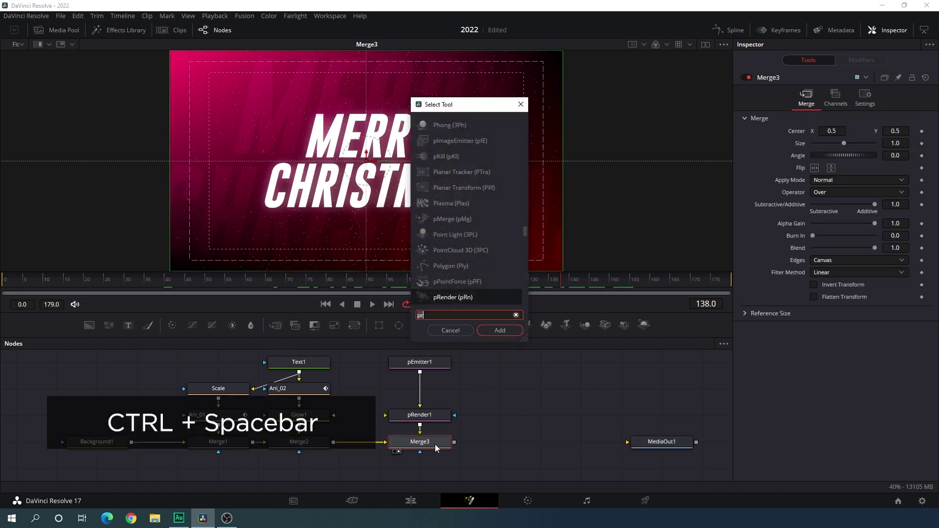
pyautogui.press('BackSpace')
pyautogui.press('BackSpace')
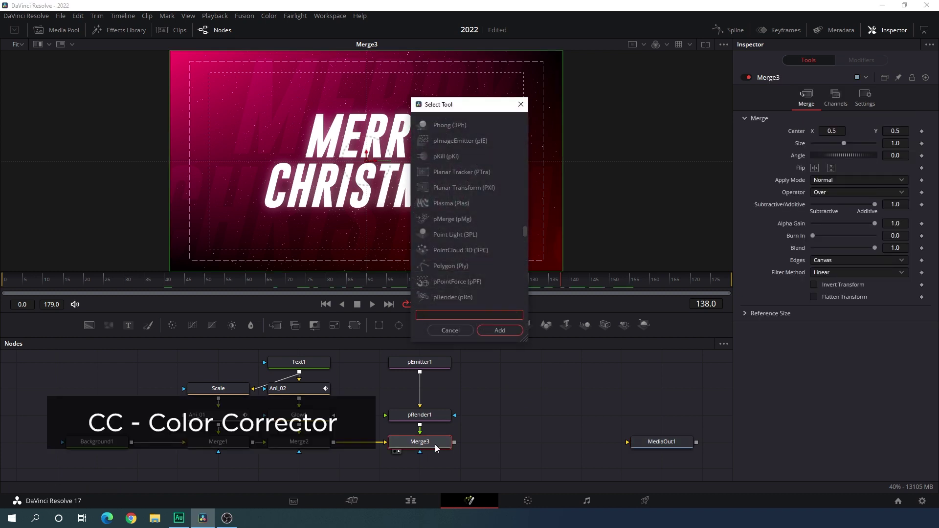
pyautogui.write('cc')
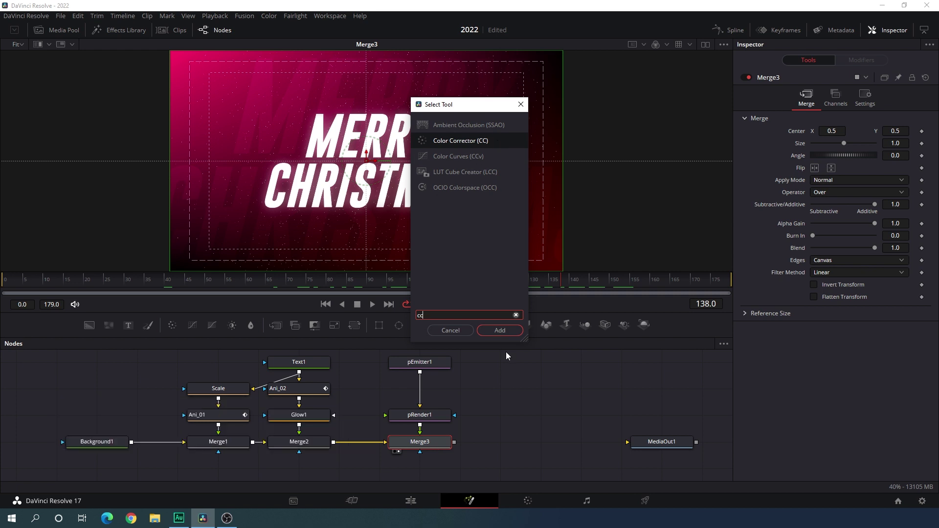
pyautogui.click(505, 332)
pyautogui.moveTo(420, 456); pyautogui.dragTo(505, 194)
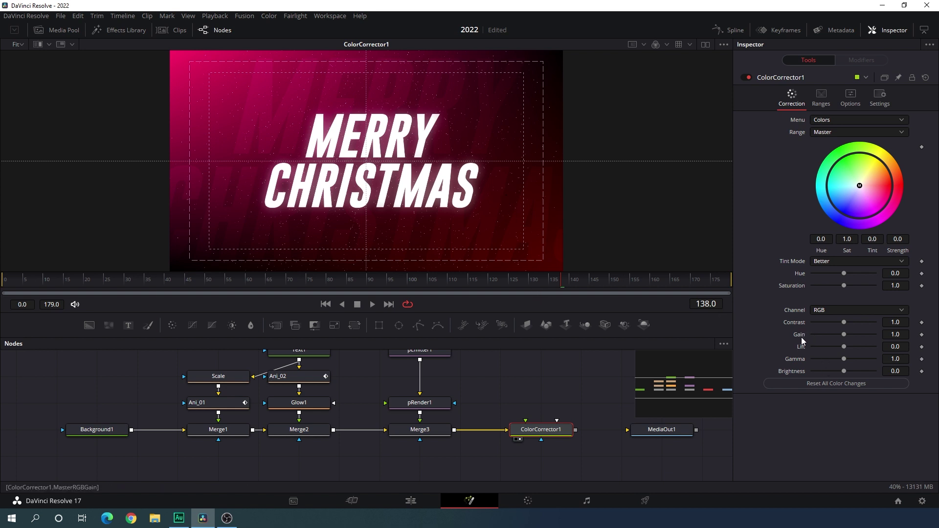
# - Animate the Gain with keyframes at an early frame and at frame 165
pyautogui.moveTo(71, 282)
pyautogui.mouseDown()
pyautogui.moveTo(83, 286)
pyautogui.moveTo(67, 285)
pyautogui.mouseUp()
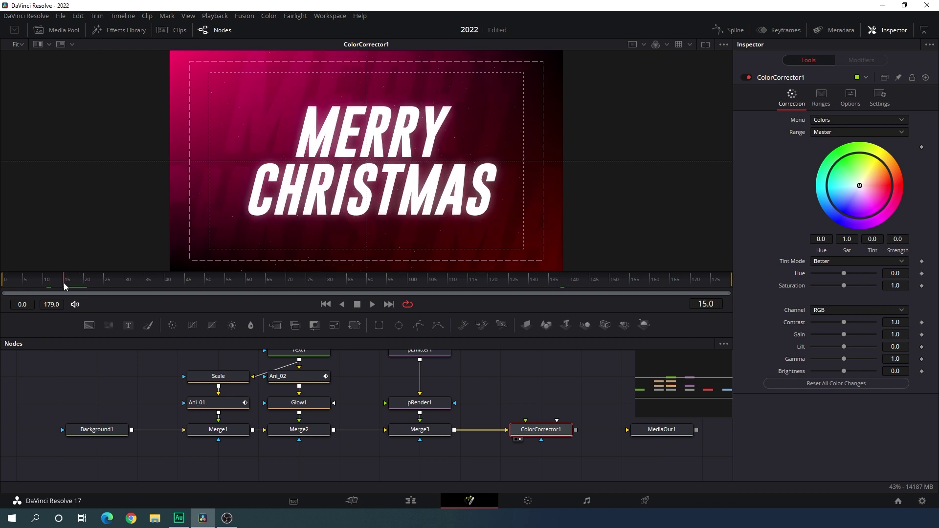
pyautogui.rightClick(800, 336)
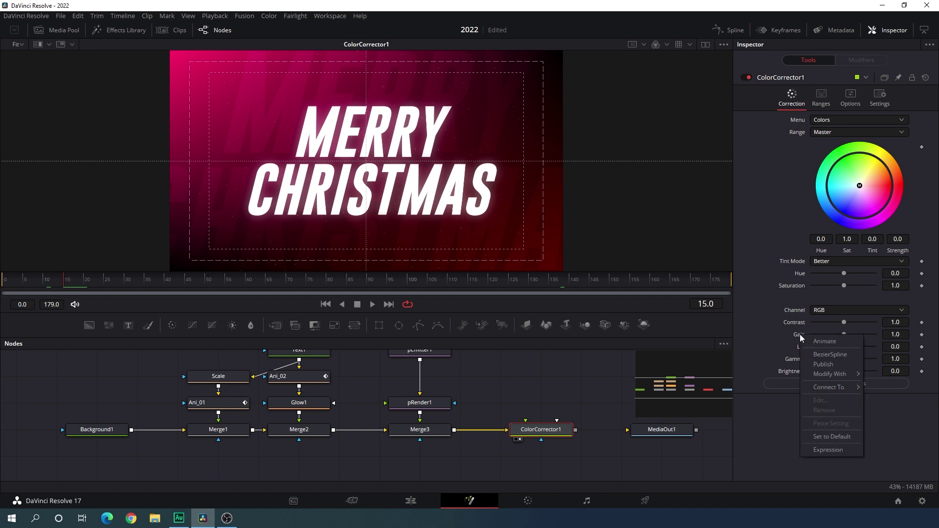
pyautogui.click(817, 340)
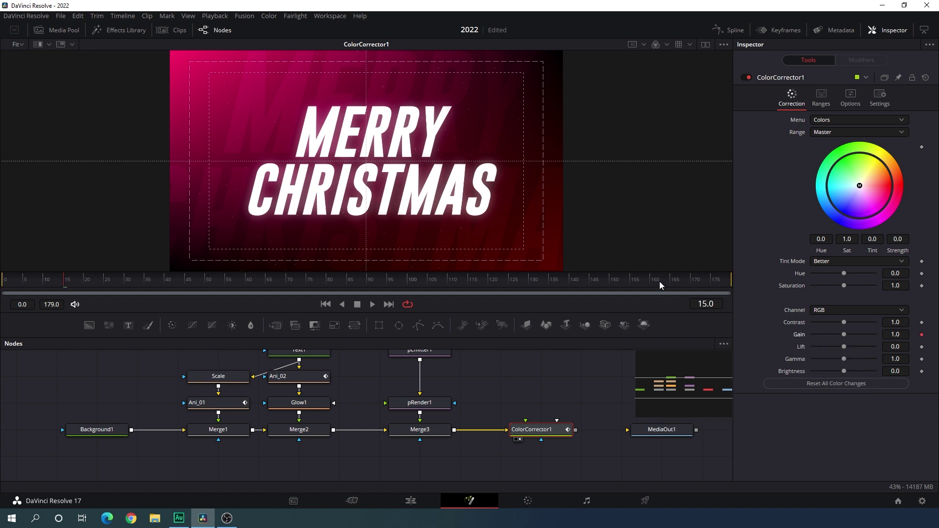
pyautogui.moveTo(659, 280); pyautogui.dragTo(672, 285)
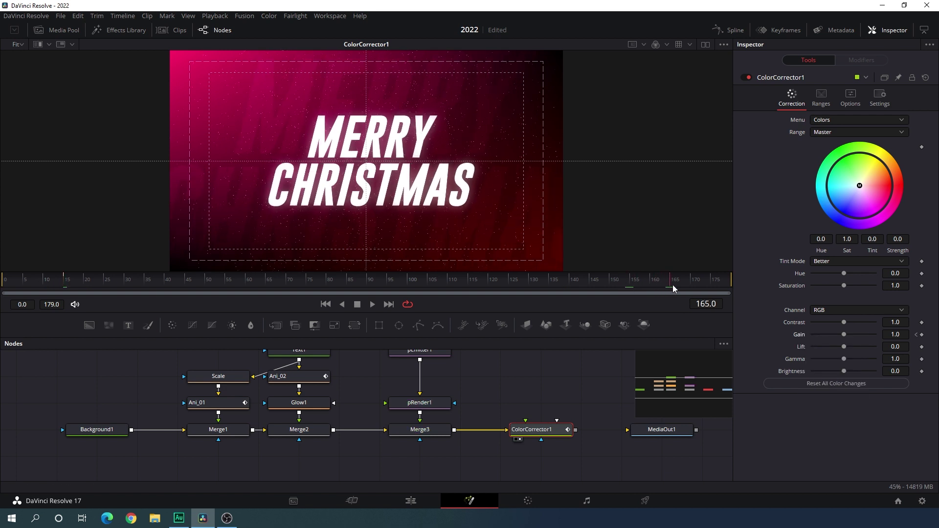
pyautogui.rightClick(800, 337)
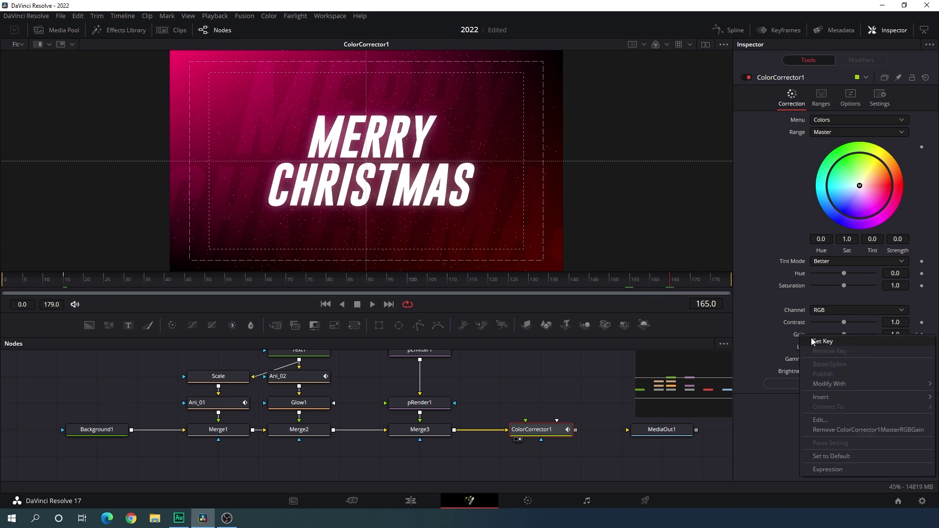
pyautogui.click(821, 341)
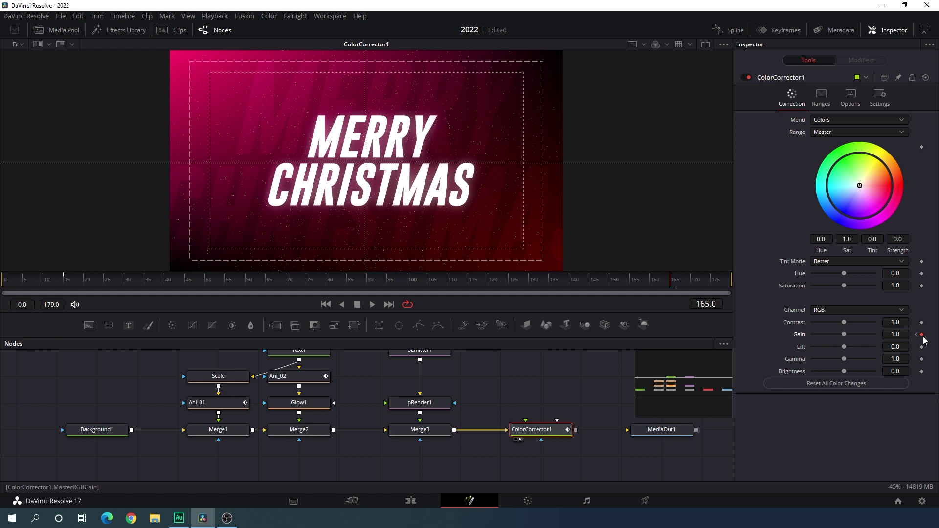
# - Set the Gain to 4.0 at the last frame, 179
pyautogui.moveTo(684, 288); pyautogui.dragTo(729, 285)
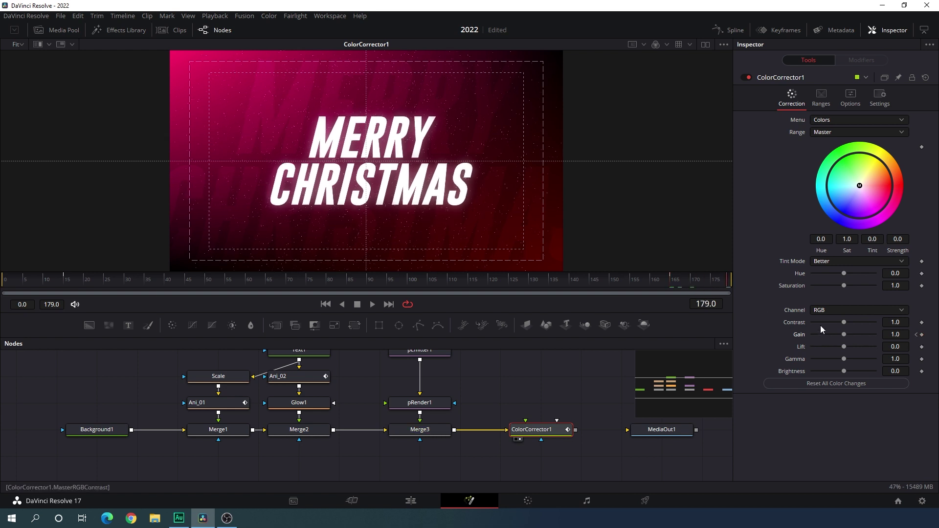
pyautogui.moveTo(844, 335); pyautogui.dragTo(870, 340)
pyautogui.click(892, 334)
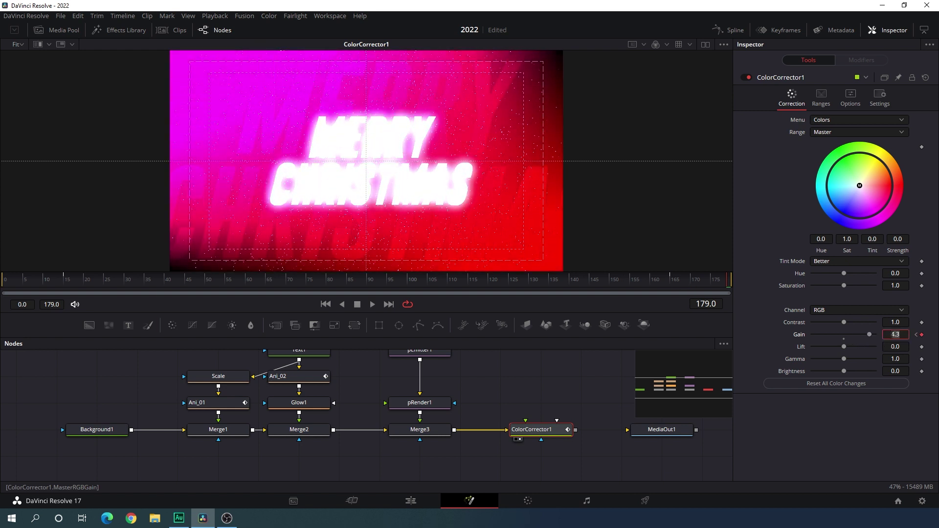
pyautogui.write('4')
pyautogui.click(895, 346)
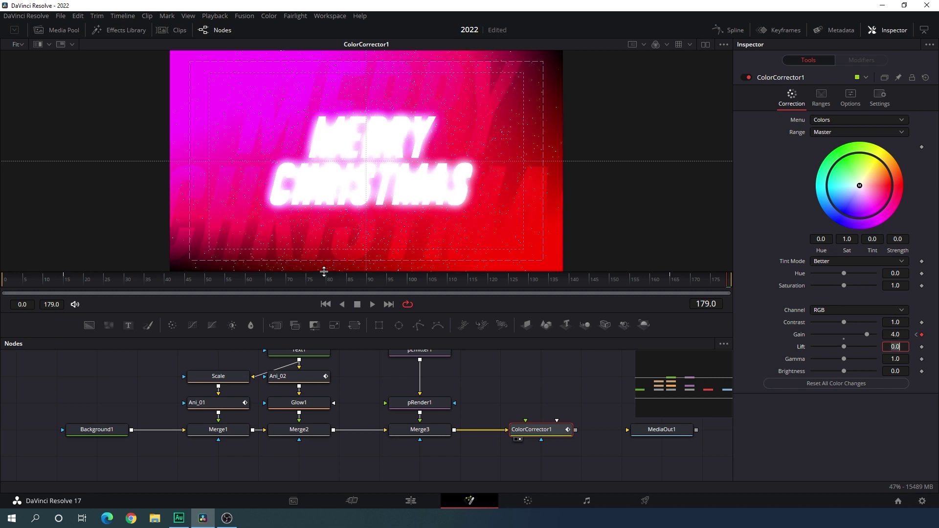
# - Set the Gain to 4.0 at frame 0 and preview the opening flash fading
pyautogui.click(2, 288)
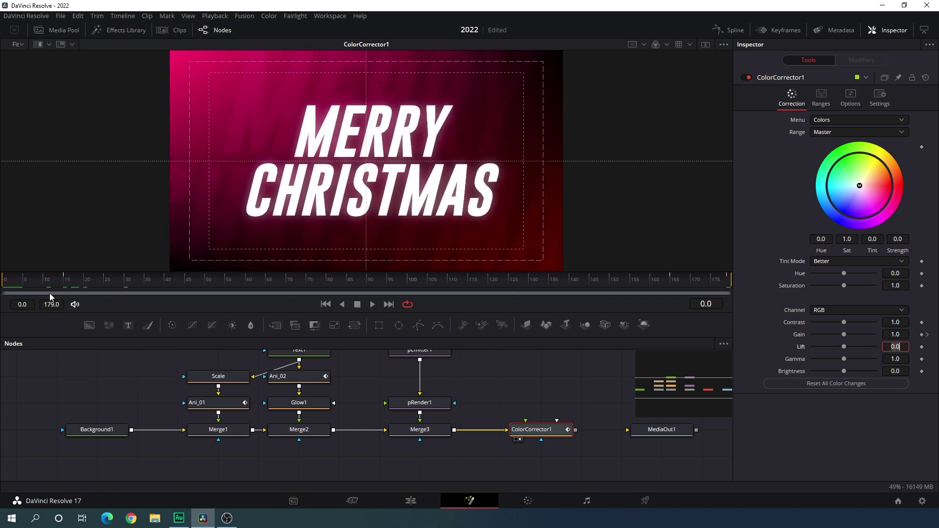
pyautogui.moveTo(844, 334); pyautogui.dragTo(860, 336)
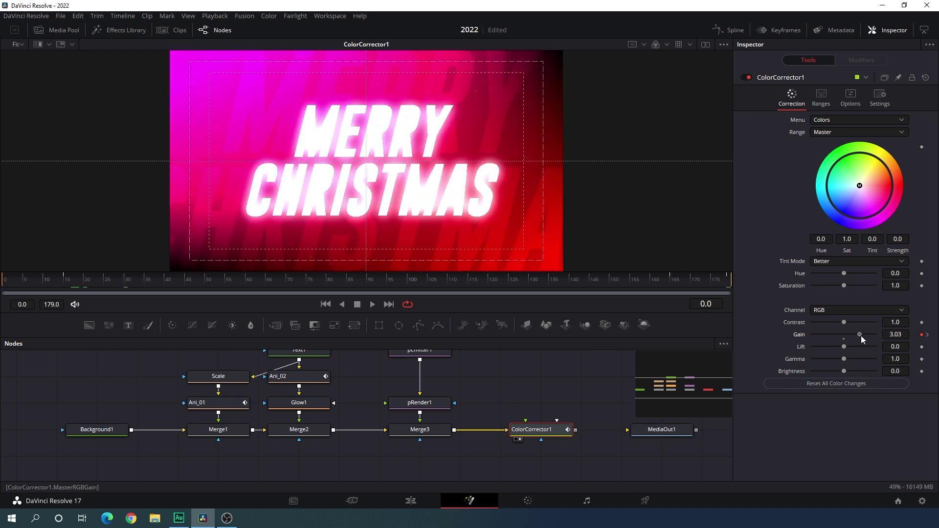
pyautogui.click(895, 335)
pyautogui.write('4')
pyautogui.press('Tab')
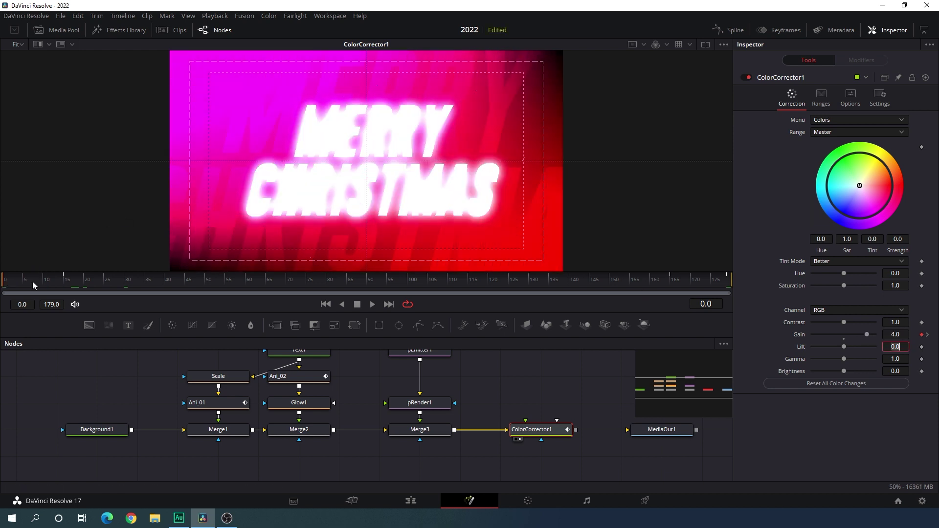
pyautogui.moveTo(33, 281); pyautogui.dragTo(157, 269)
# - Set the Gain to 1.4 at frame 90
pyautogui.moveTo(312, 284); pyautogui.dragTo(369, 288)
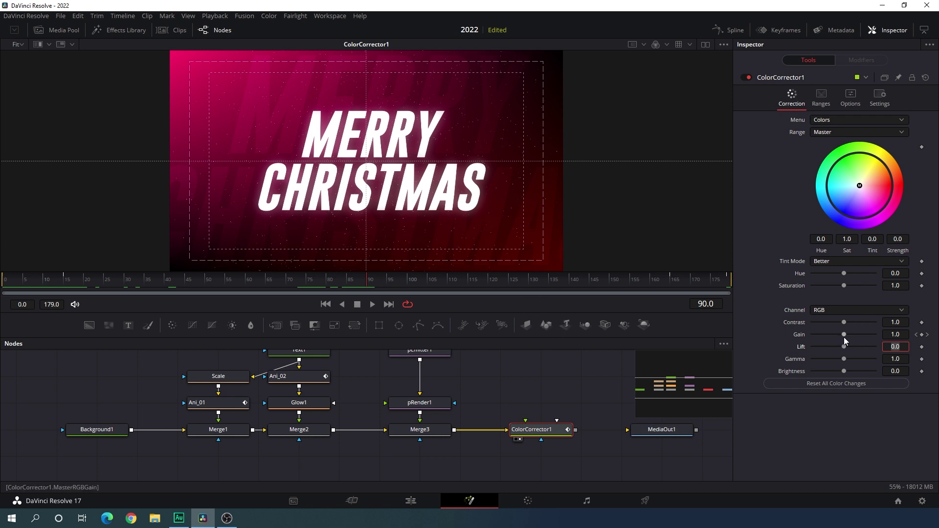
pyautogui.moveTo(844, 336); pyautogui.dragTo(845, 335)
pyautogui.click(901, 335)
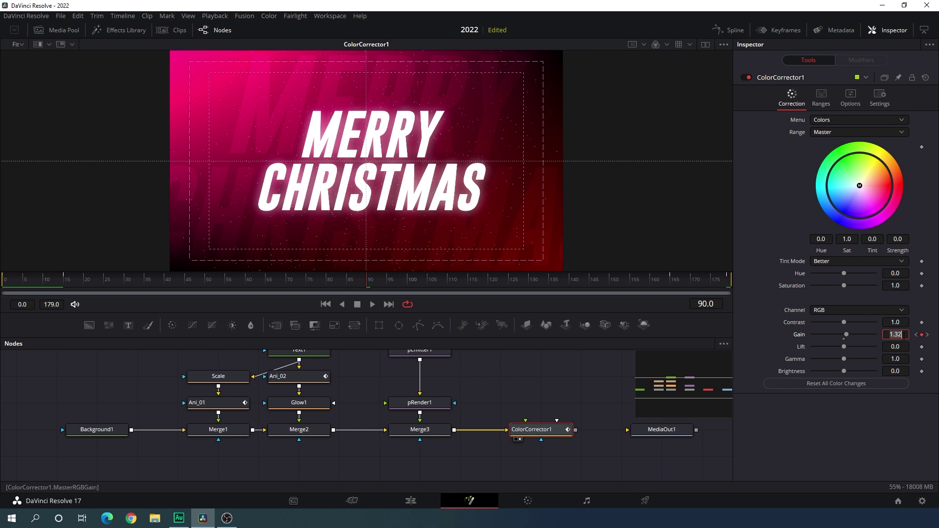
pyautogui.write('1.4')
pyautogui.press('Tab')
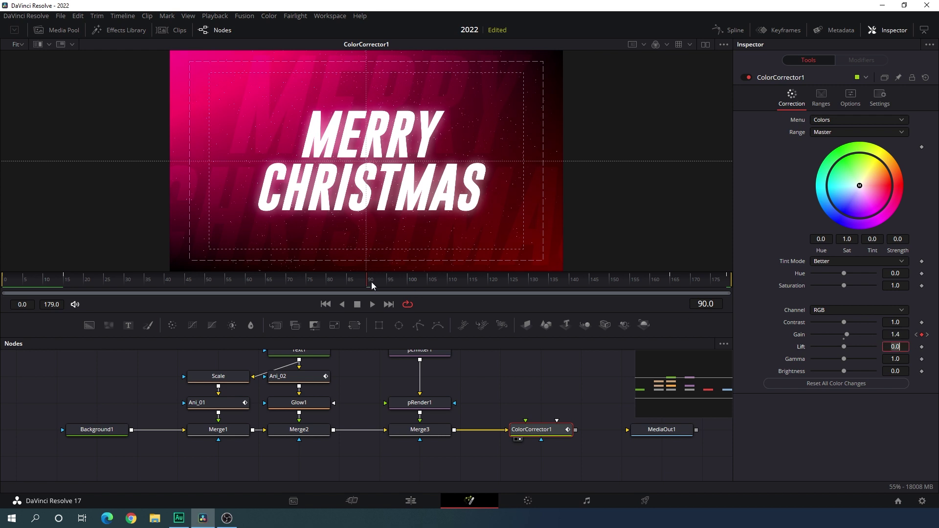
# - Reset the Gain to 1.0 after the pulse and preview it fading by frame 98
pyautogui.moveTo(367, 283); pyautogui.dragTo(327, 288)
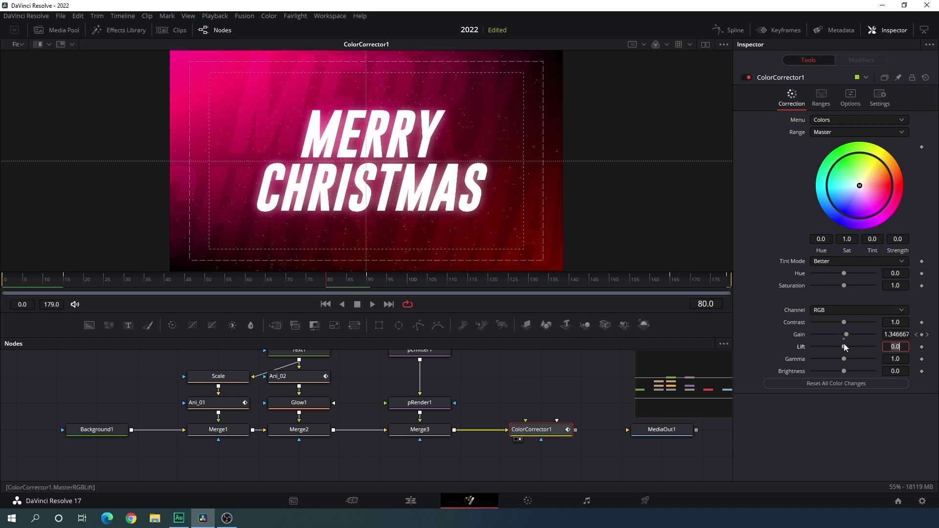
pyautogui.click(361, 284)
pyautogui.moveTo(360, 284); pyautogui.dragTo(411, 287)
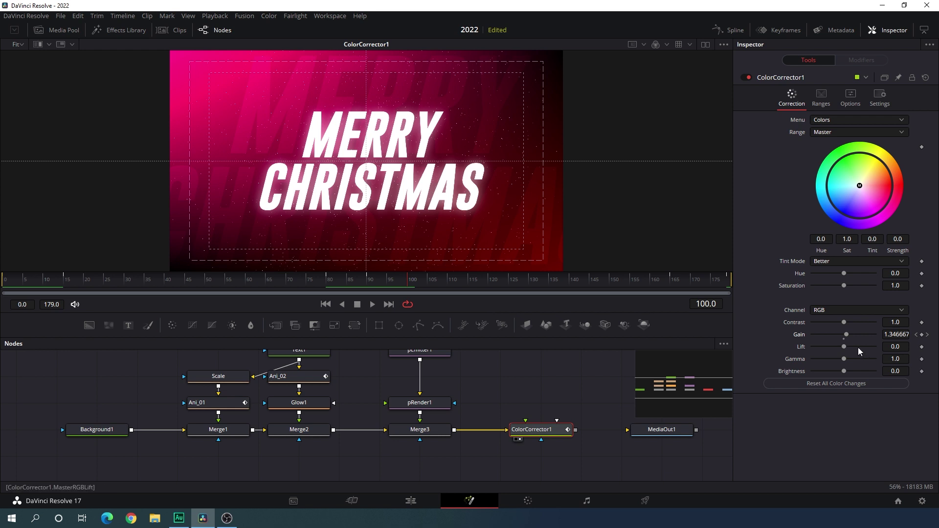
pyautogui.click(844, 339)
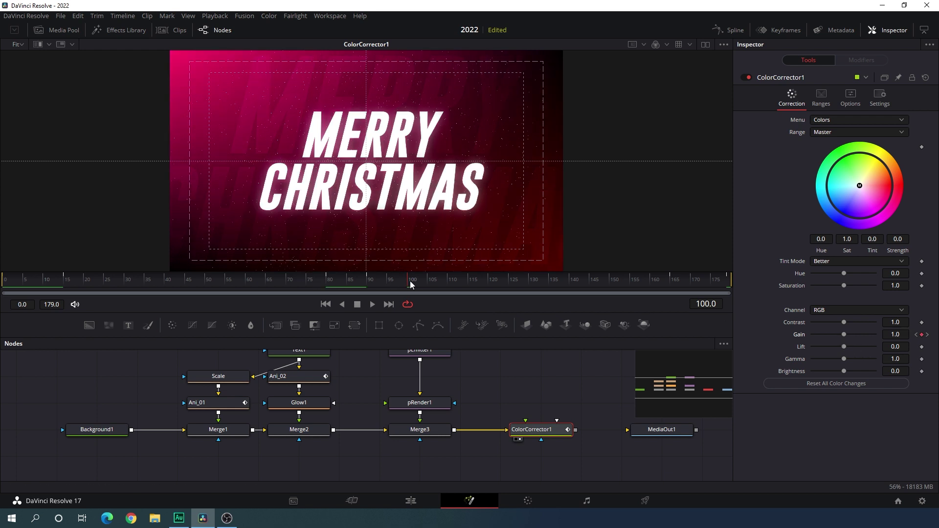
pyautogui.moveTo(410, 280)
pyautogui.mouseDown()
pyautogui.moveTo(357, 280)
pyautogui.moveTo(404, 280)
pyautogui.mouseUp()
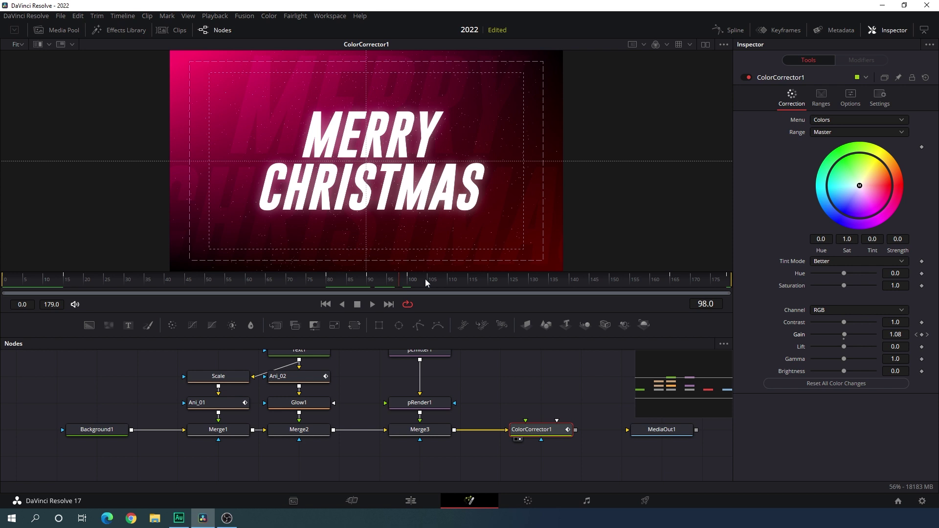
# - Show the ColorCorrector1 Gain curve fitted in a full-height Spline editor
pyautogui.click(730, 32)
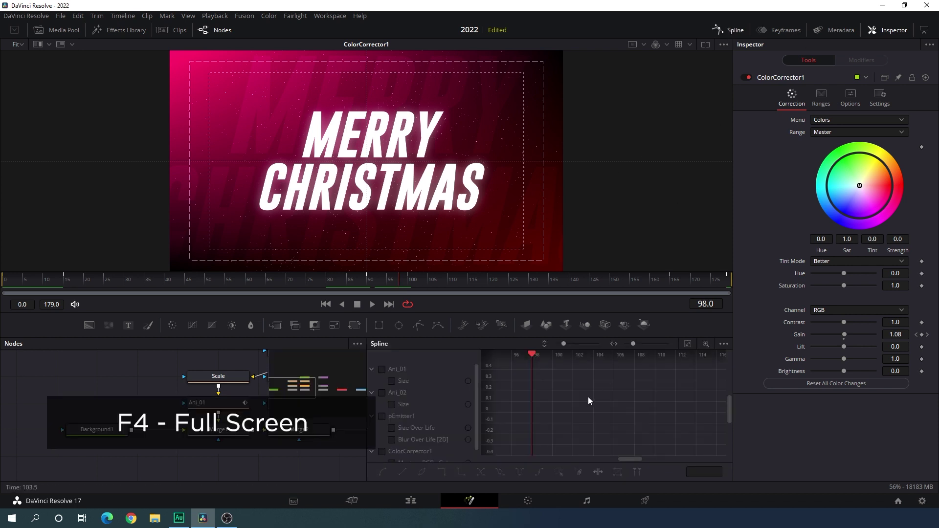
pyautogui.press('F4')
pyautogui.scroll(-1, 74, 421)
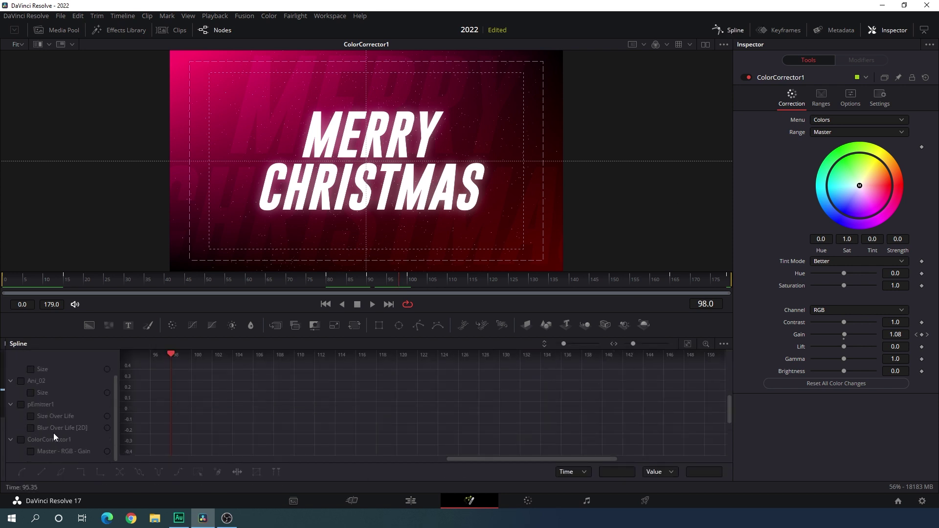
pyautogui.click(22, 440)
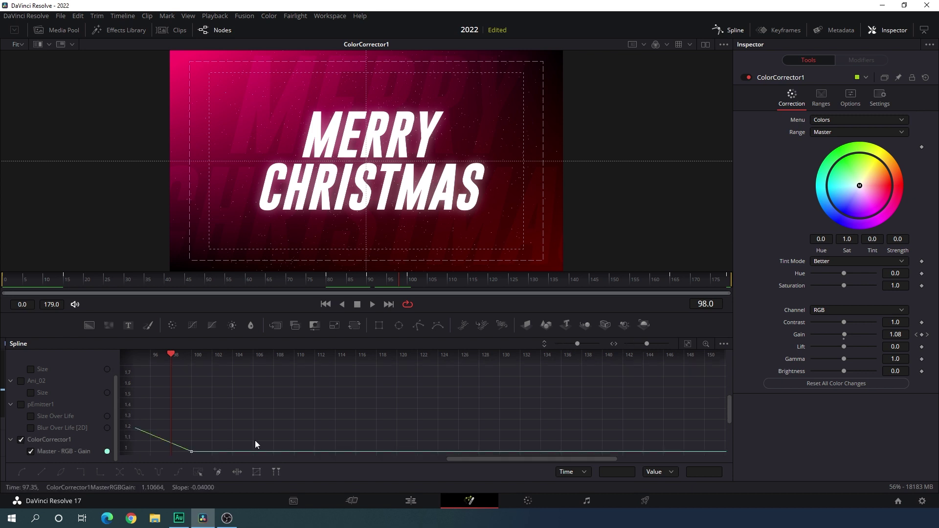
pyautogui.click(688, 344)
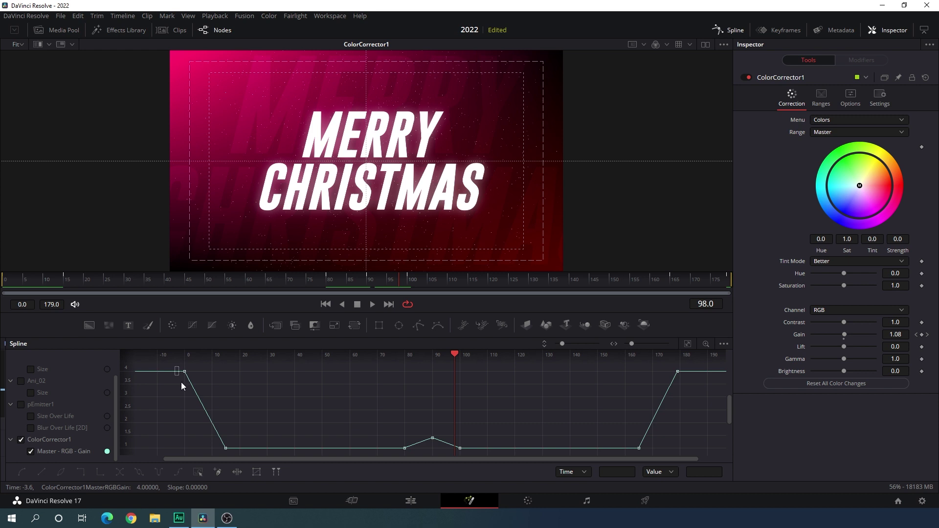
# - Smooth the opening flash's first two Gain keyframes and flatten the top handle
pyautogui.moveTo(207, 418); pyautogui.dragTo(230, 450)
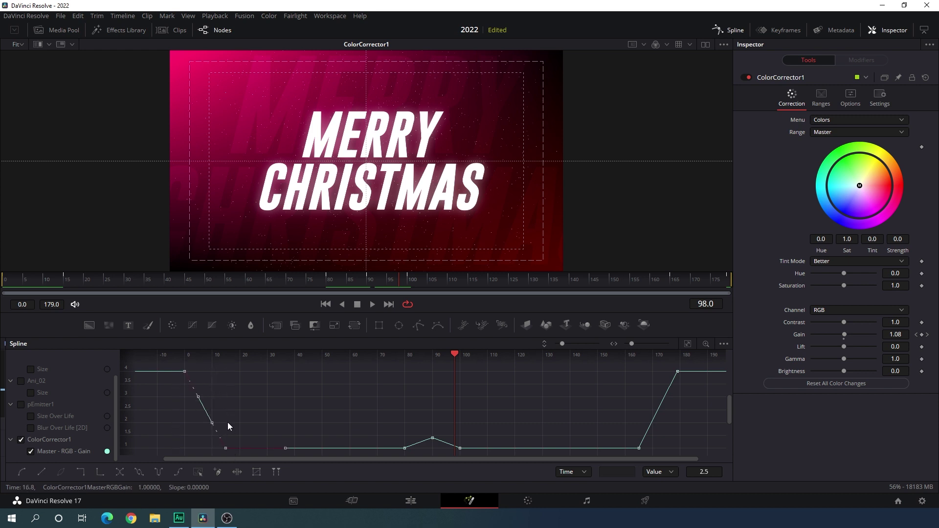
pyautogui.press('s')
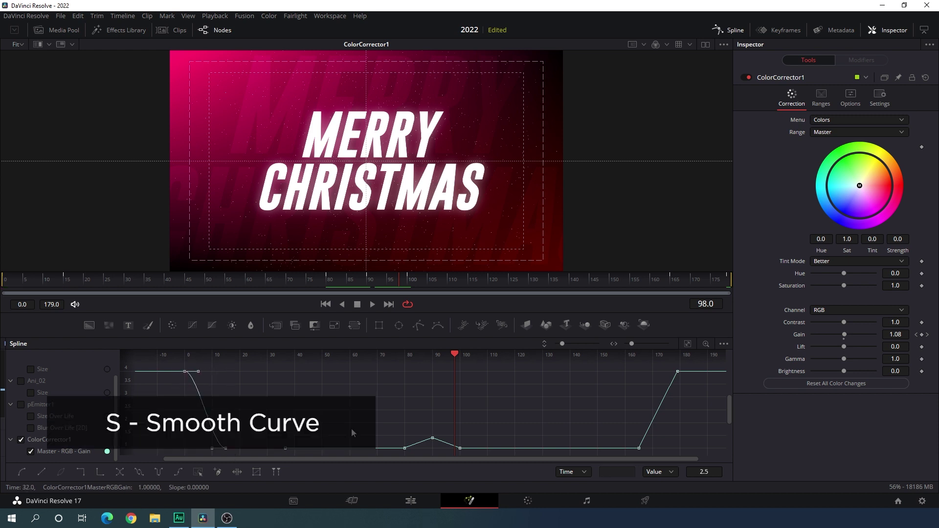
pyautogui.moveTo(452, 362); pyautogui.dragTo(184, 383)
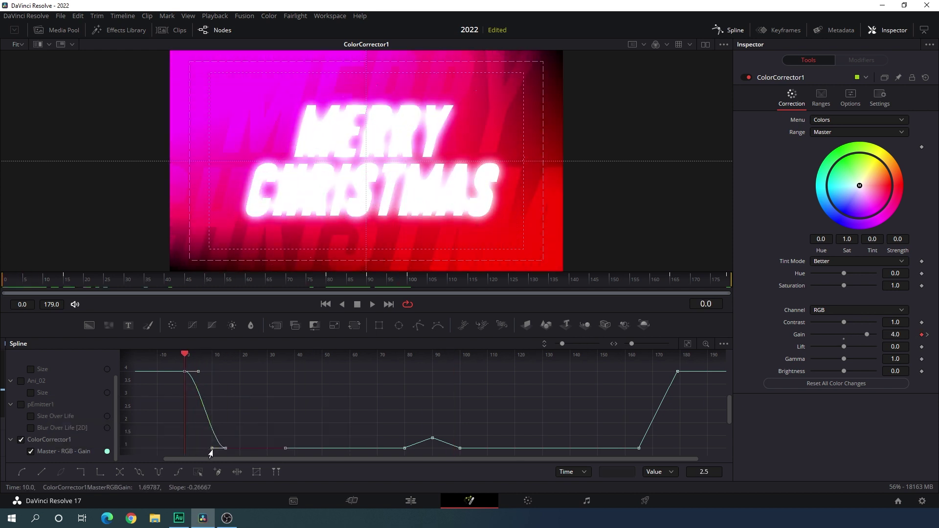
pyautogui.moveTo(210, 448); pyautogui.dragTo(182, 448)
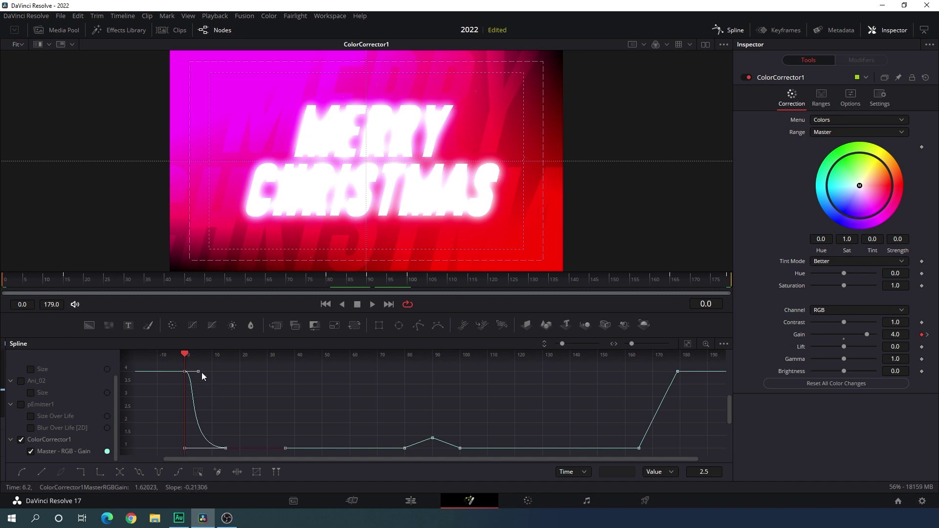
pyautogui.moveTo(197, 375); pyautogui.dragTo(180, 375)
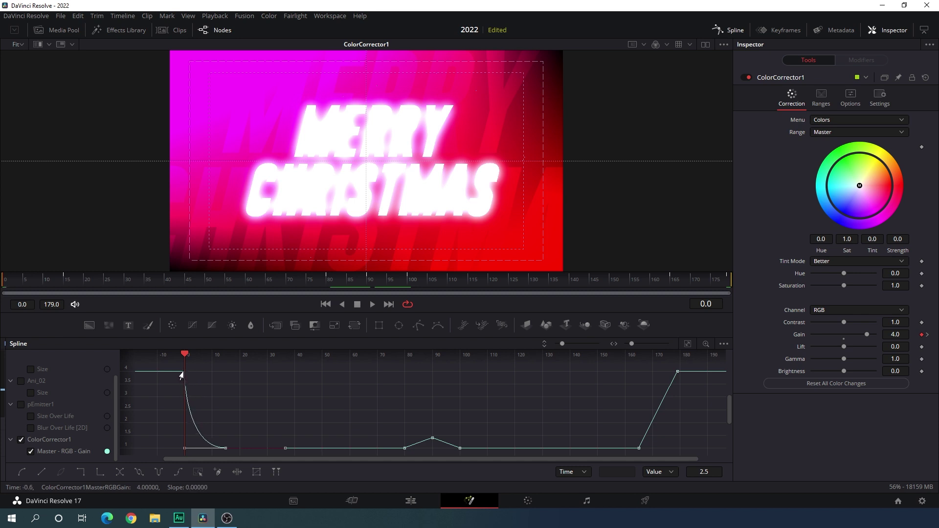
pyautogui.click(189, 411)
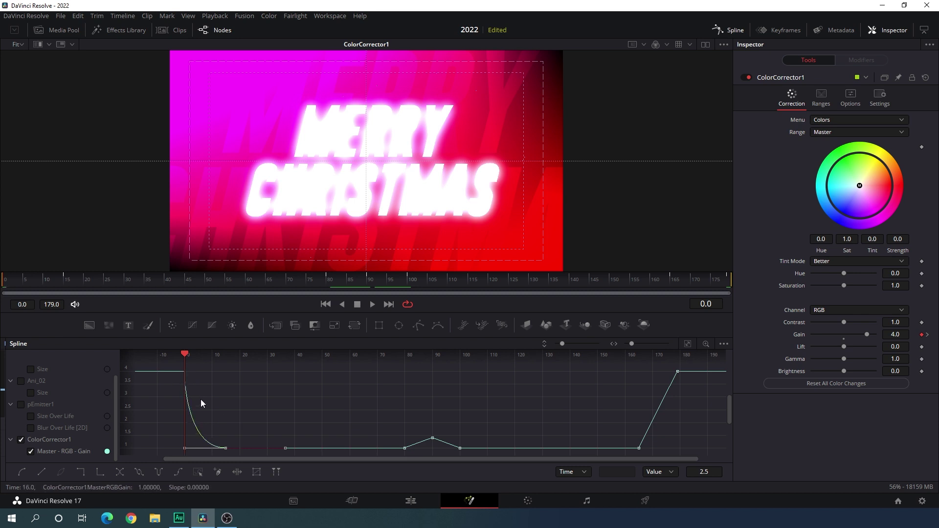
pyautogui.click(281, 448)
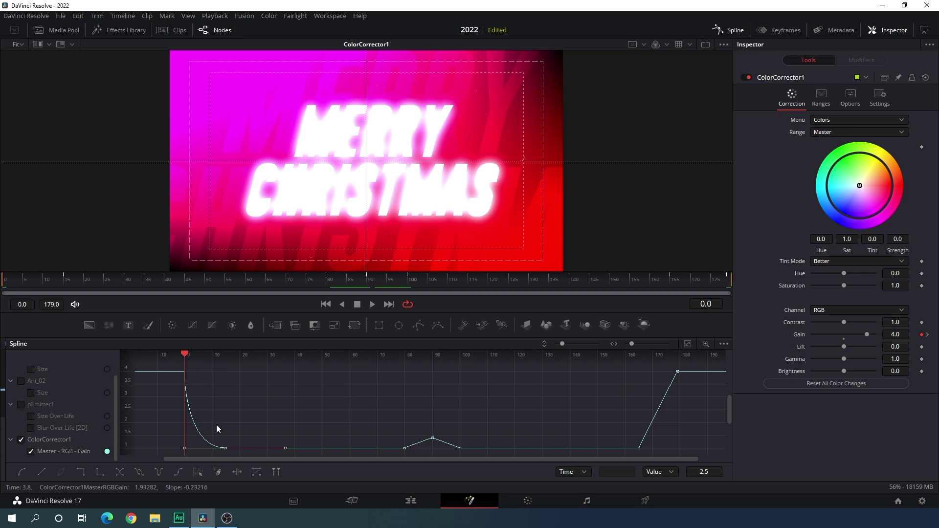
# - Smooth the final Gain rise into an exponential ramp toward the last frame
pyautogui.moveTo(686, 367); pyautogui.dragTo(629, 454)
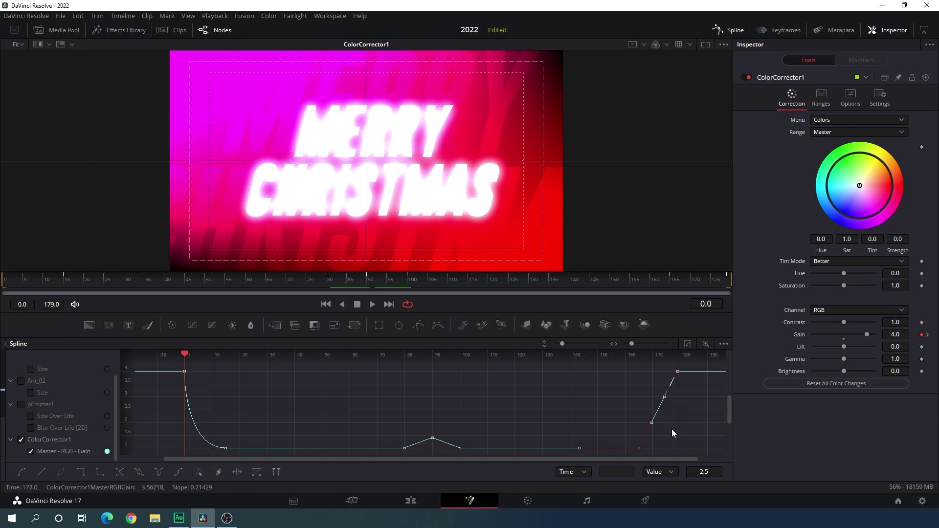
pyautogui.press('s')
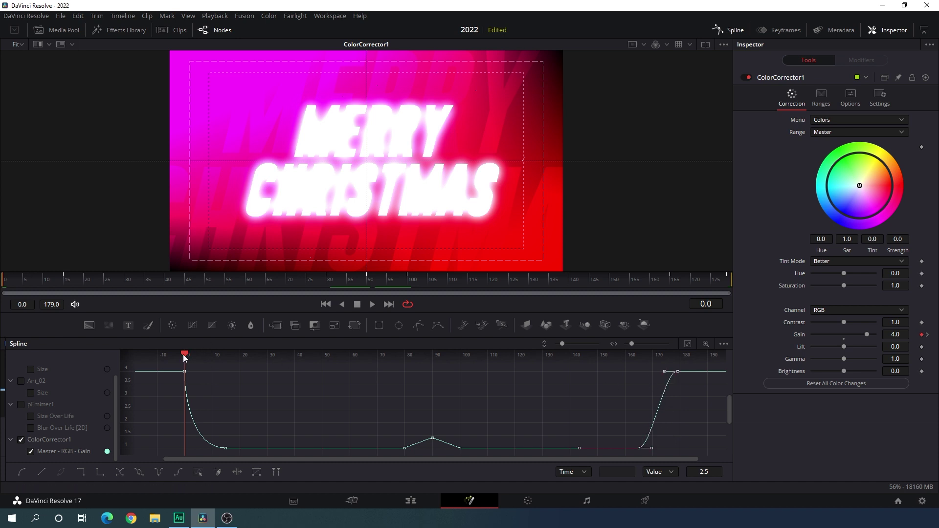
pyautogui.moveTo(186, 353); pyautogui.dragTo(675, 449)
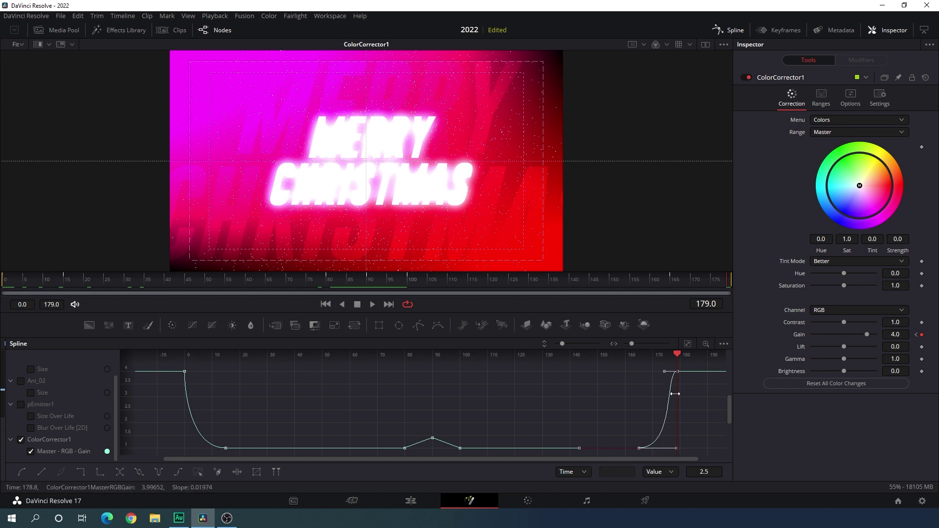
pyautogui.moveTo(663, 371); pyautogui.dragTo(672, 374)
# - Smooth the three keyframes of the frame-90 bump, then return to the node graph
pyautogui.moveTo(440, 447); pyautogui.dragTo(392, 454)
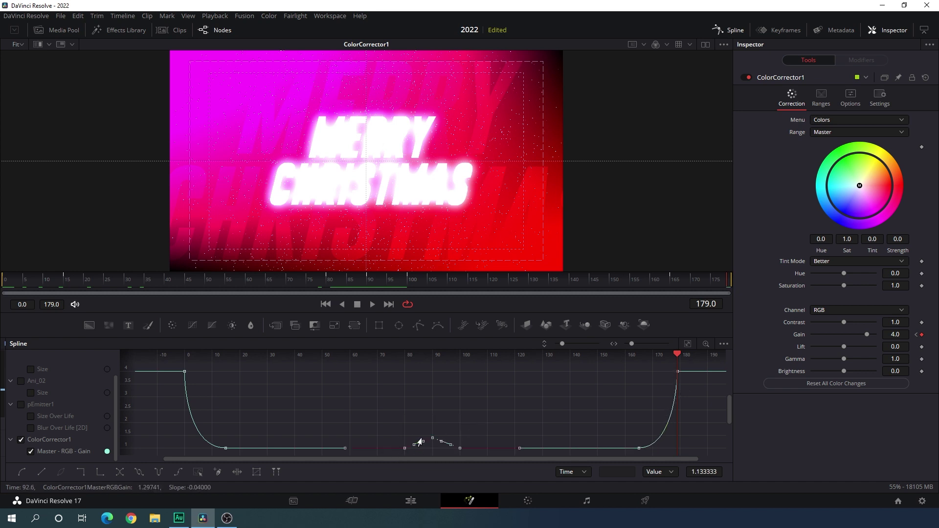
pyautogui.hotkey('shift', 's')
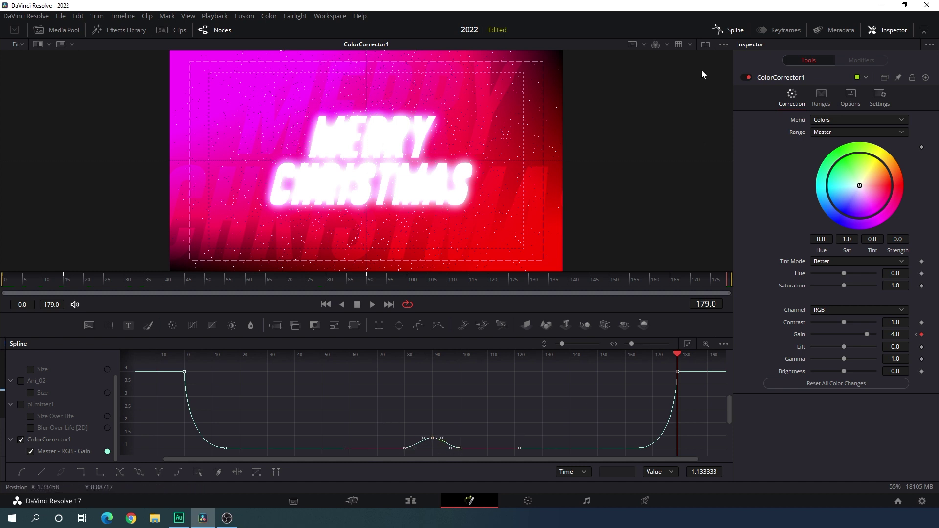
pyautogui.click(731, 30)
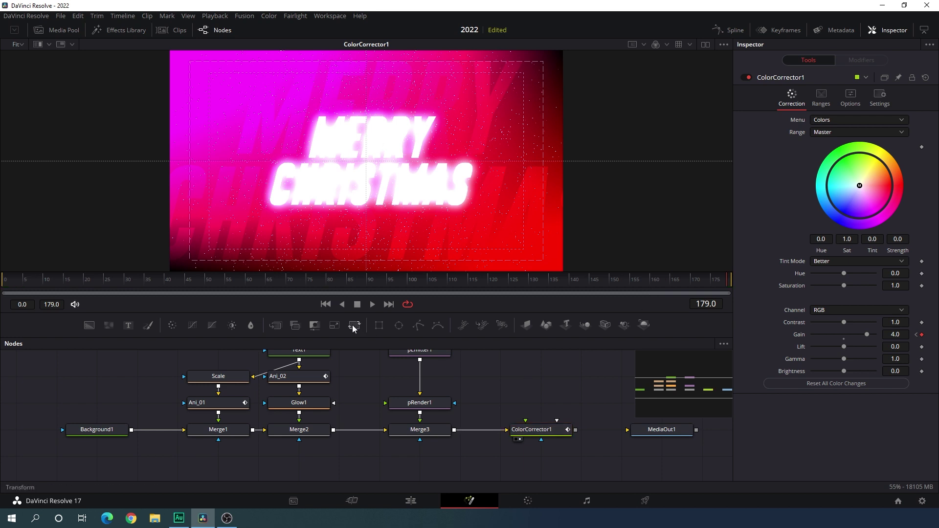
# - Check the title around frame 140, then connect ColorCorrector1's output to MediaOut1
pyautogui.moveTo(371, 292); pyautogui.dragTo(576, 295)
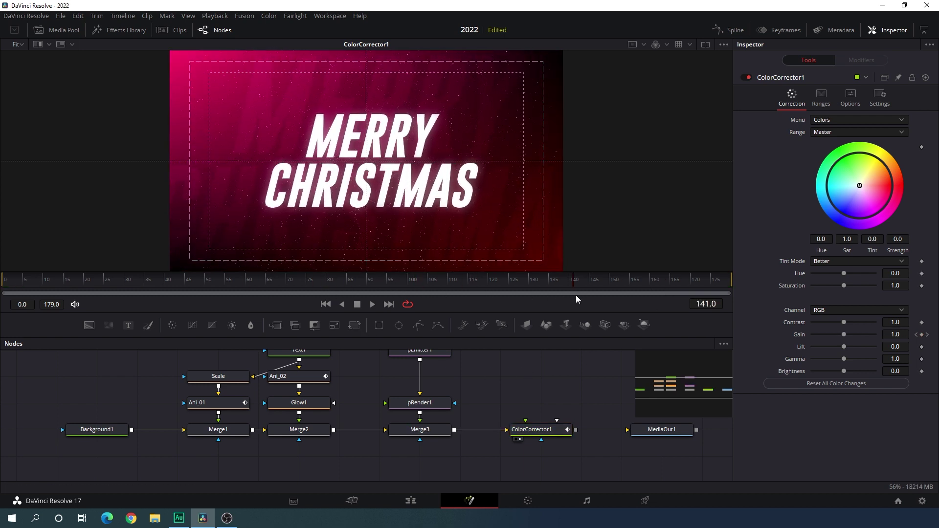
pyautogui.moveTo(594, 386); pyautogui.dragTo(530, 390)
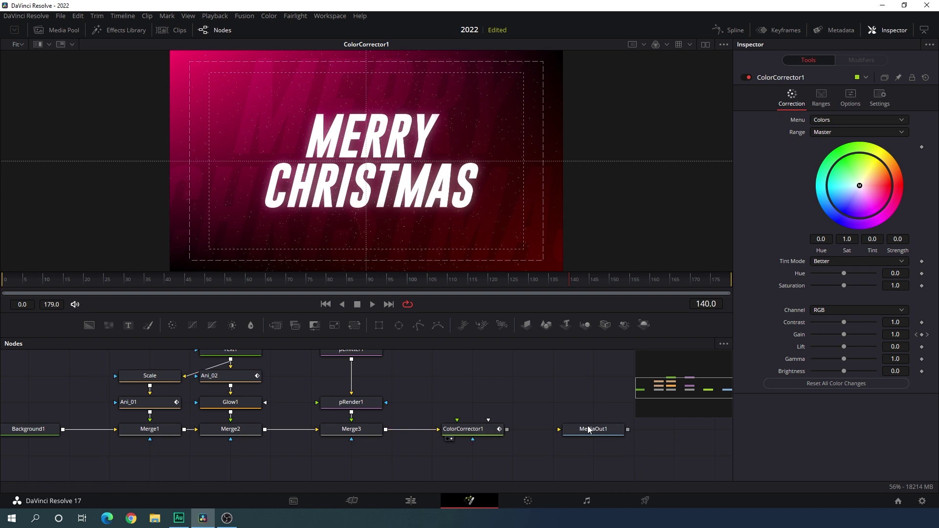
pyautogui.moveTo(507, 429); pyautogui.dragTo(580, 427)
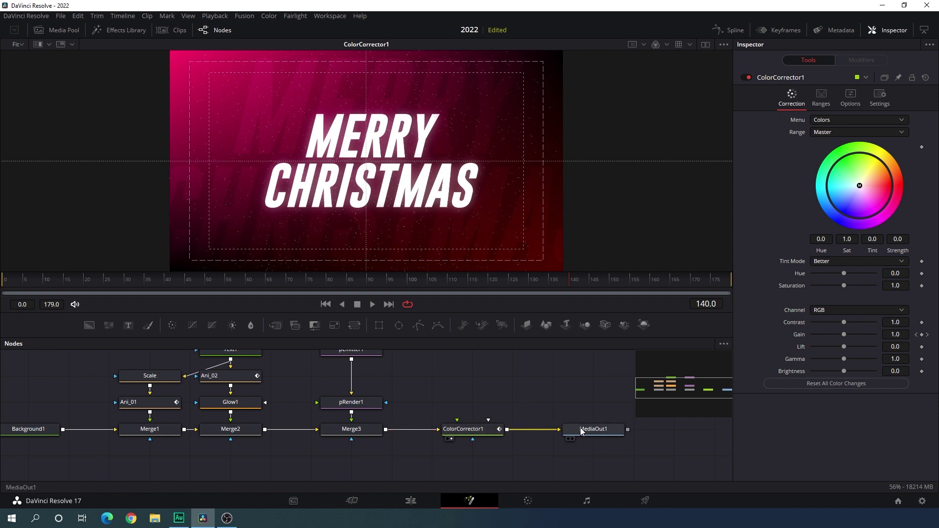
# - Paste a copy of the Fusion Composition clip right after the original and open the copy's composition
pyautogui.click(411, 500)
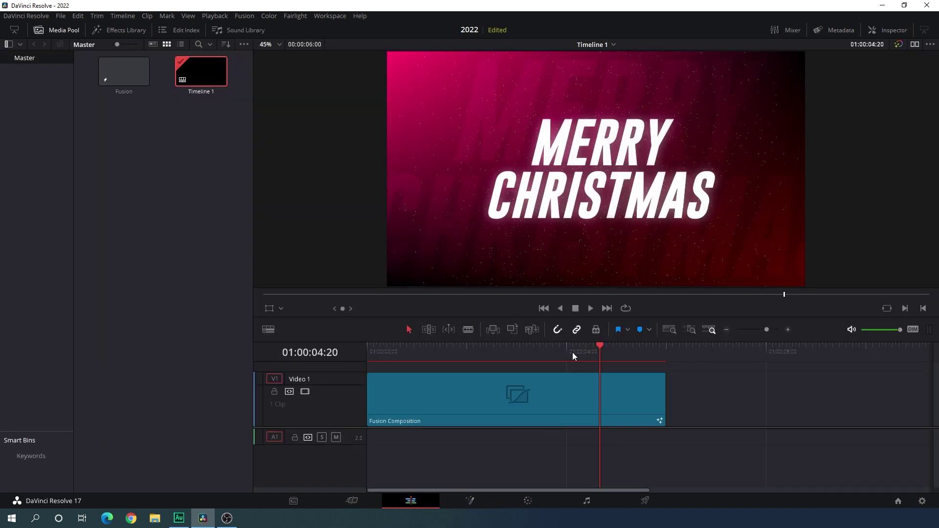
pyautogui.moveTo(572, 353); pyautogui.dragTo(582, 348)
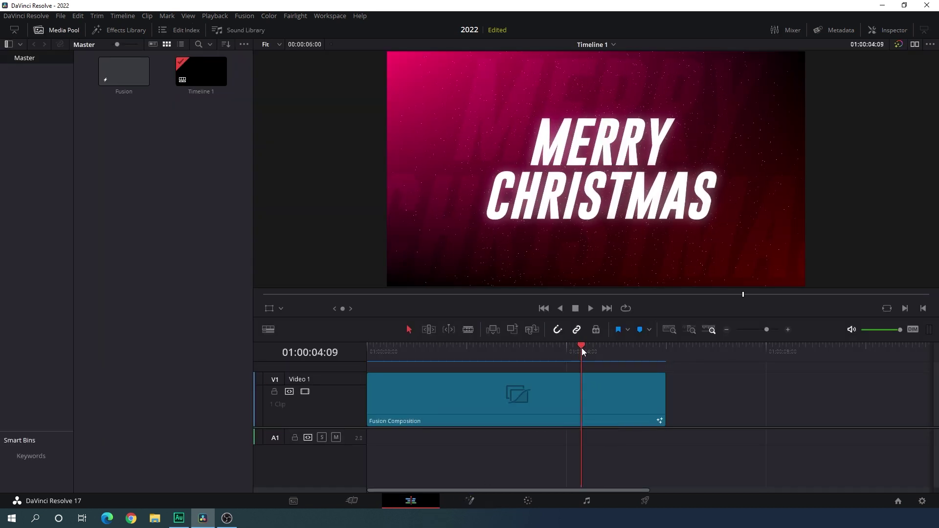
pyautogui.click(527, 403)
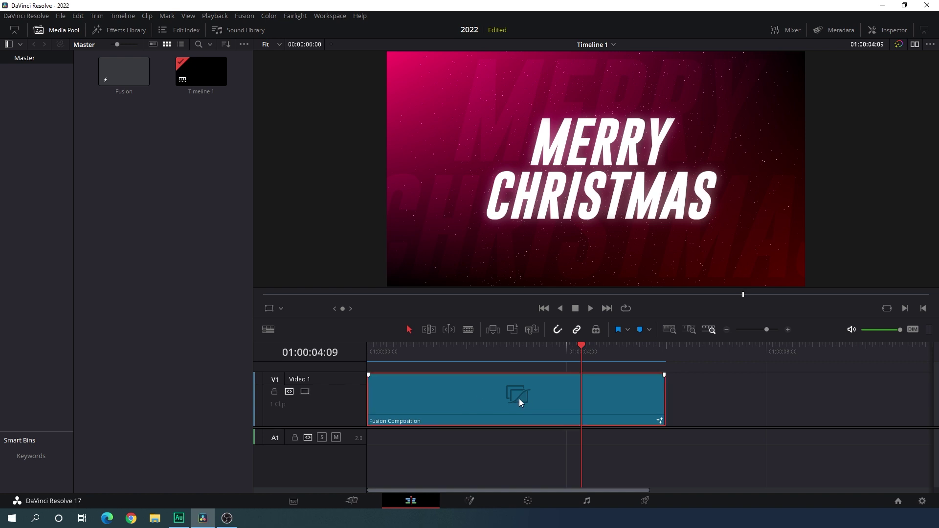
pyautogui.click(666, 355)
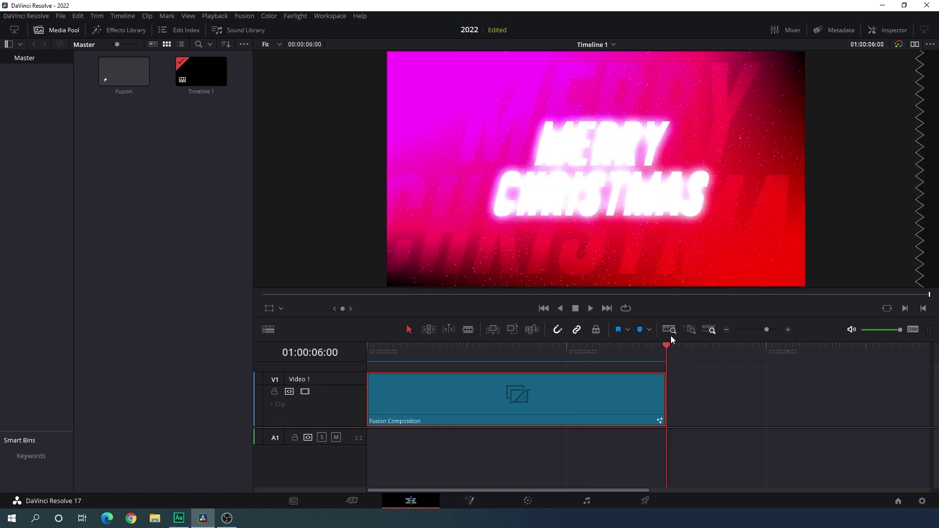
pyautogui.hotkey('ctrl', 'v')
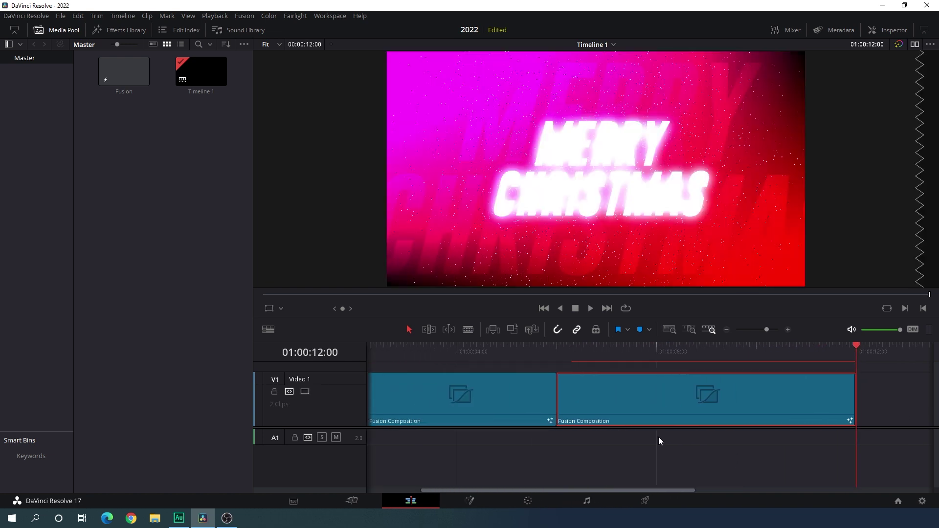
pyautogui.click(702, 350)
pyautogui.moveTo(700, 348); pyautogui.dragTo(720, 349)
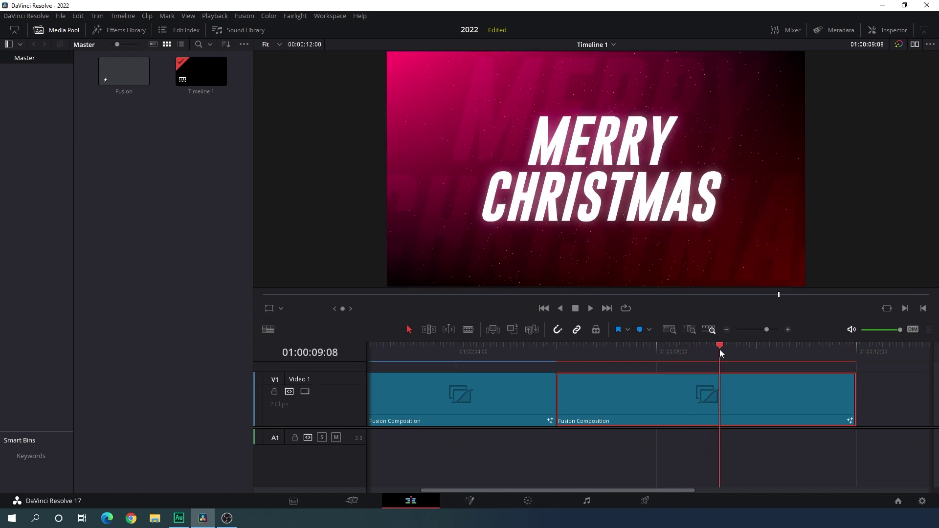
pyautogui.click(480, 498)
# - Add a Color Corrector after Background1 and set its hue to about -0.19 for purple
pyautogui.moveTo(298, 420); pyautogui.dragTo(643, 413)
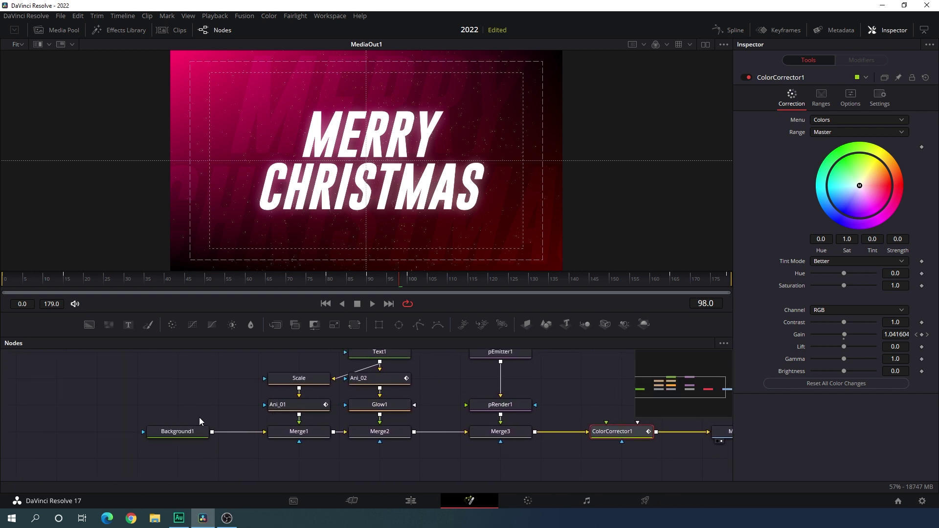
pyautogui.moveTo(176, 431); pyautogui.dragTo(95, 431)
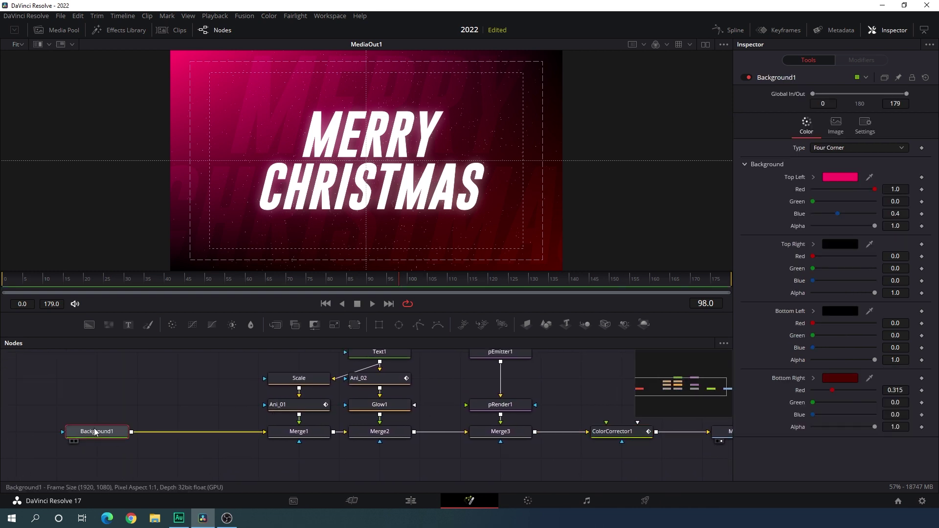
pyautogui.click(171, 324)
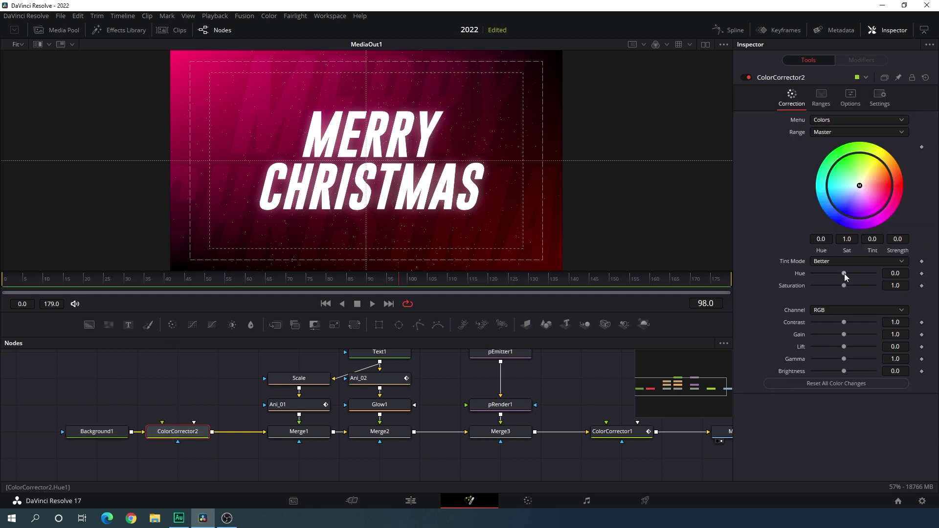
pyautogui.moveTo(844, 273); pyautogui.dragTo(837, 277)
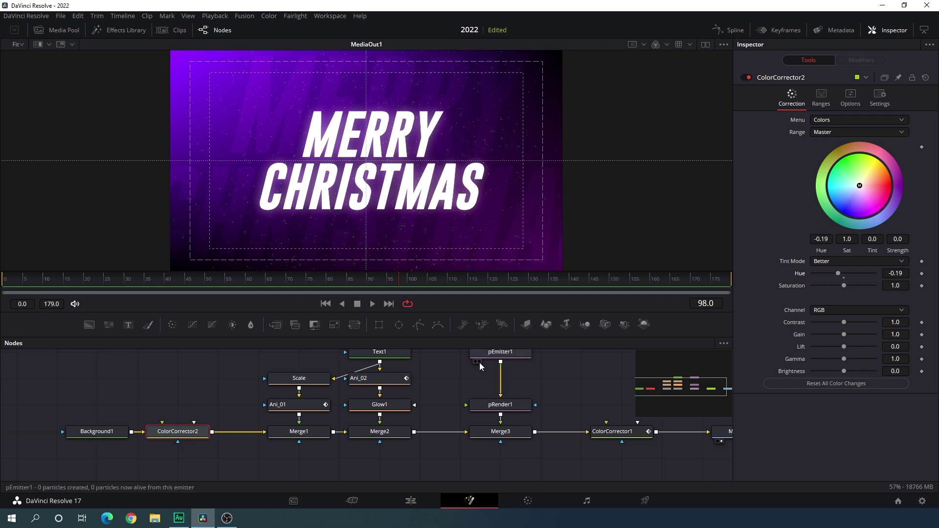
# - Replace Text1's wording with 'HAPPY' and 'NEW YEAR' on two lines
pyautogui.scroll(2, 479, 362)
pyautogui.click(371, 371)
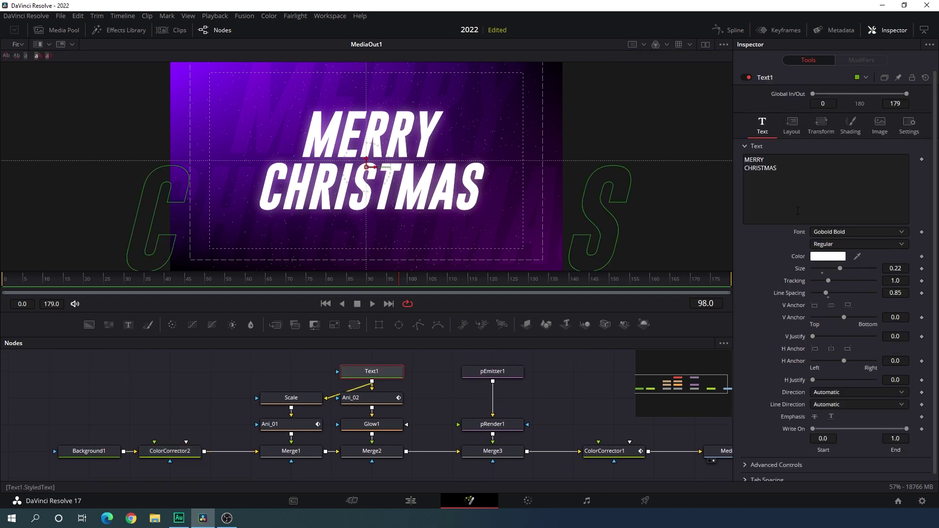
pyautogui.click(791, 168)
pyautogui.hotkey('ctrl', 'a')
pyautogui.write('HAPPY')
pyautogui.press('Return')
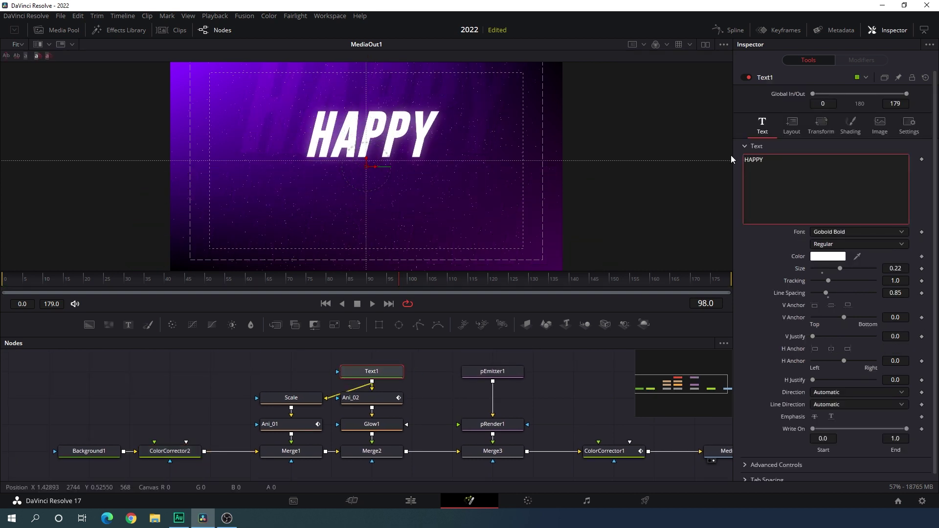
pyautogui.write('NEW YEAR')
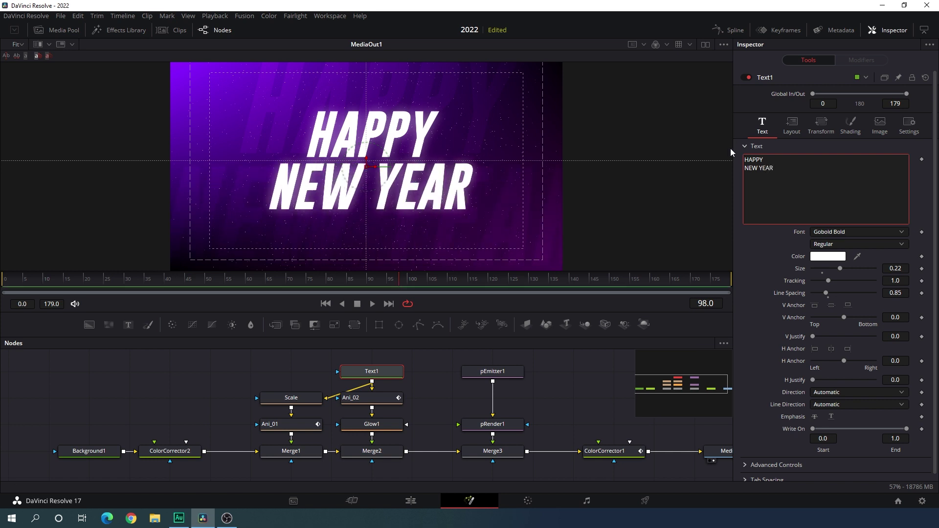
# - Scrub the timeline on the Edit page, then play both titles in the full-screen viewer
pyautogui.click(427, 499)
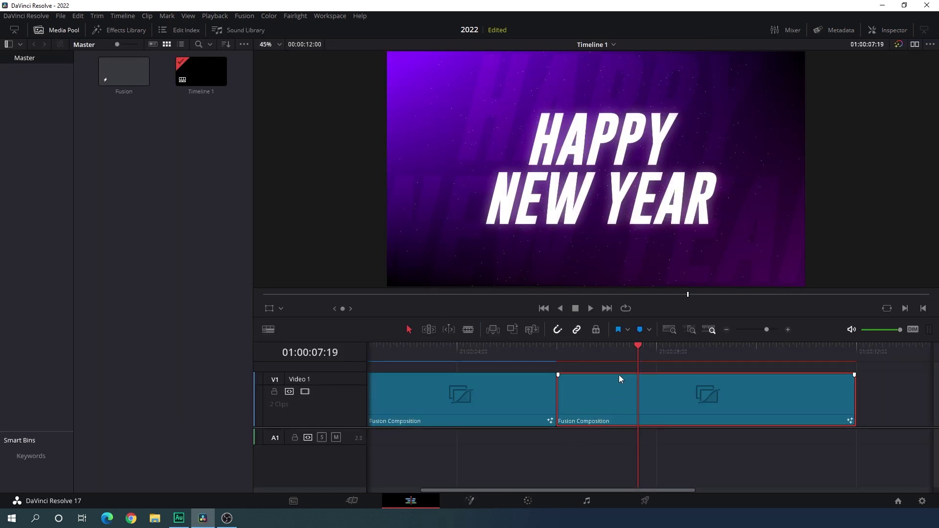
pyautogui.moveTo(639, 346); pyautogui.dragTo(357, 363)
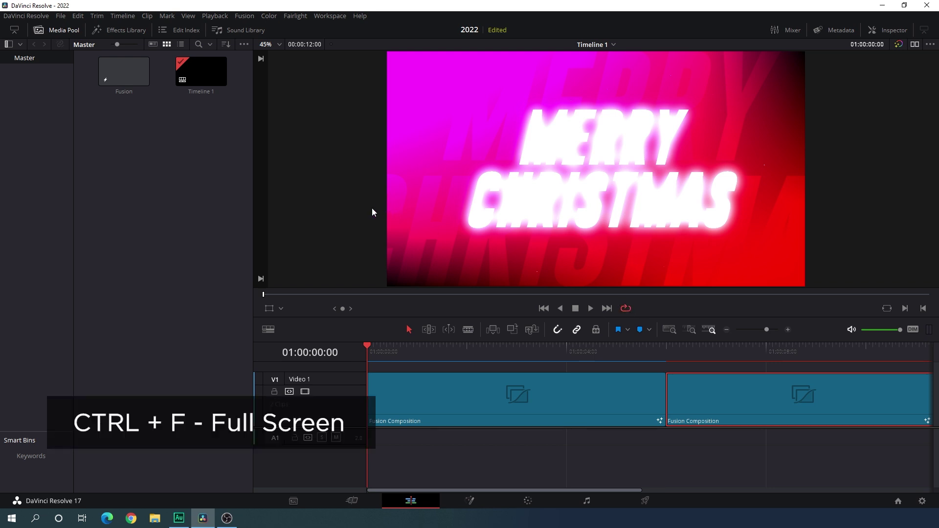
pyautogui.hotkey('ctrl', 'f')
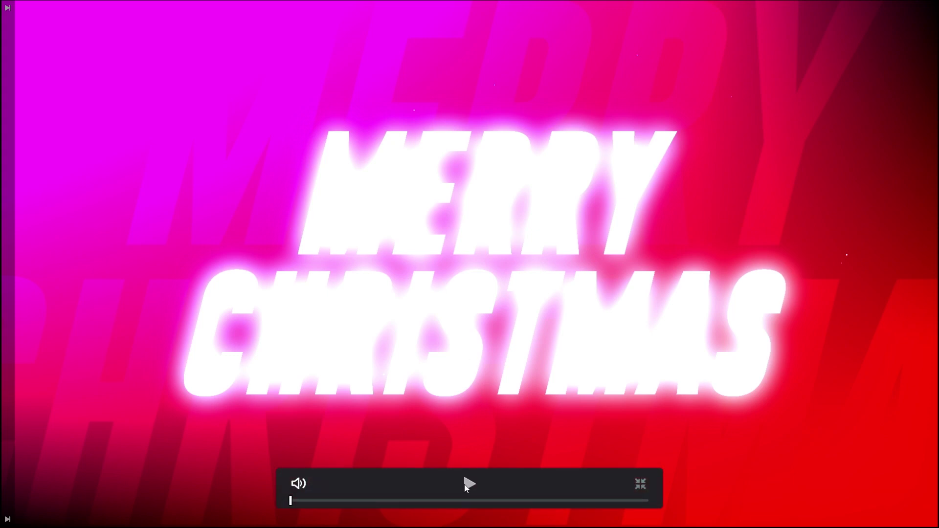
pyautogui.click(469, 484)
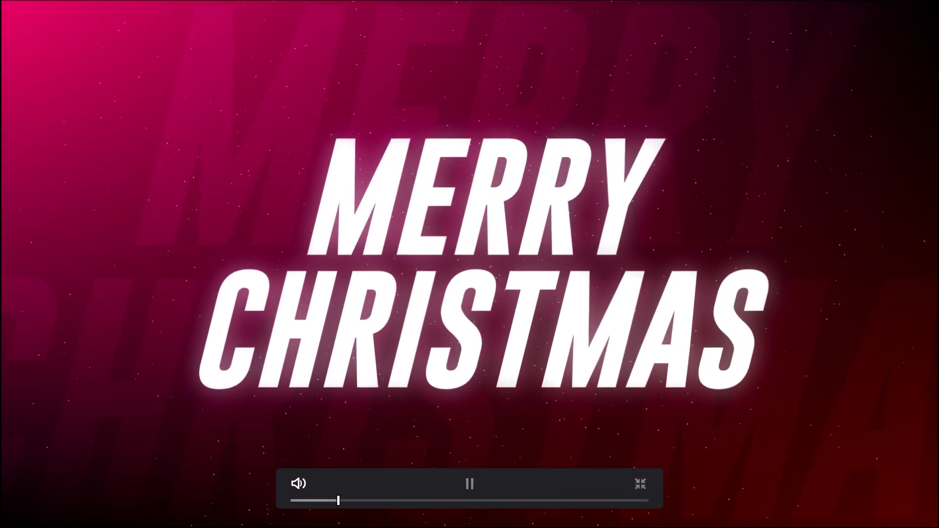